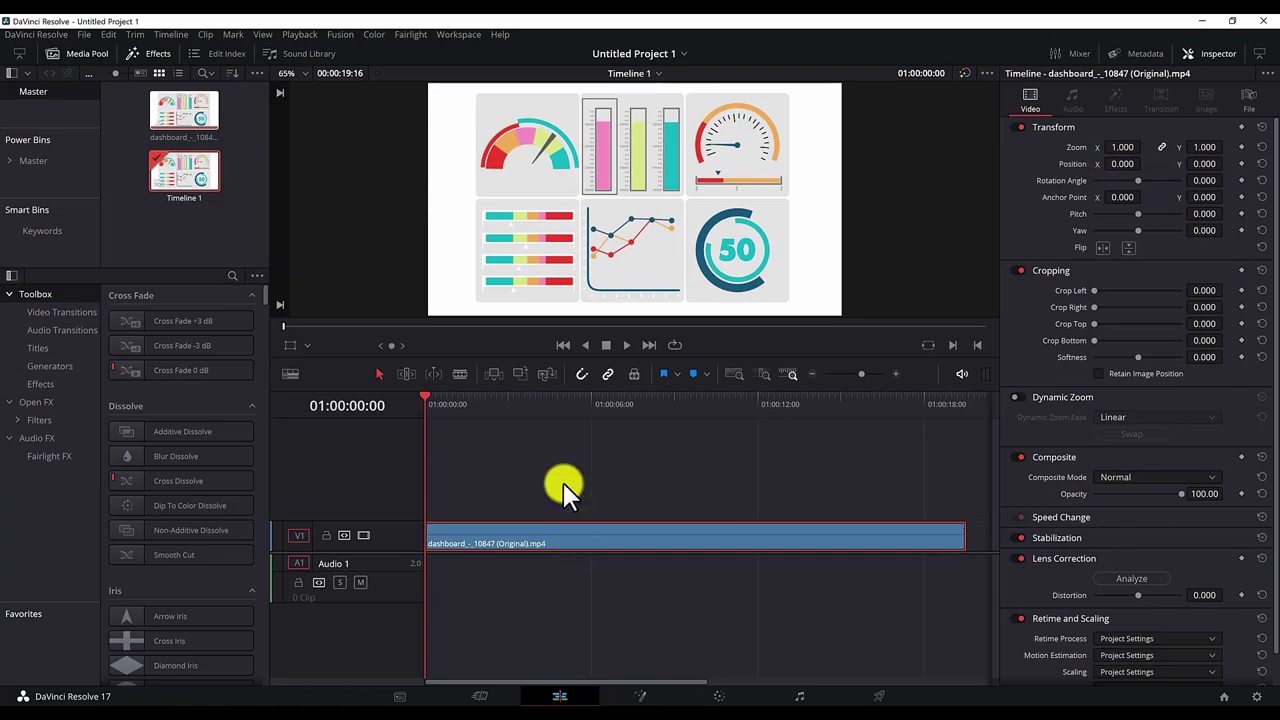
# Find 'adjus' in the Effects Toolbox and add an Adjustment Clip to V2 above the dashboard clip
pyautogui.click(582, 463)
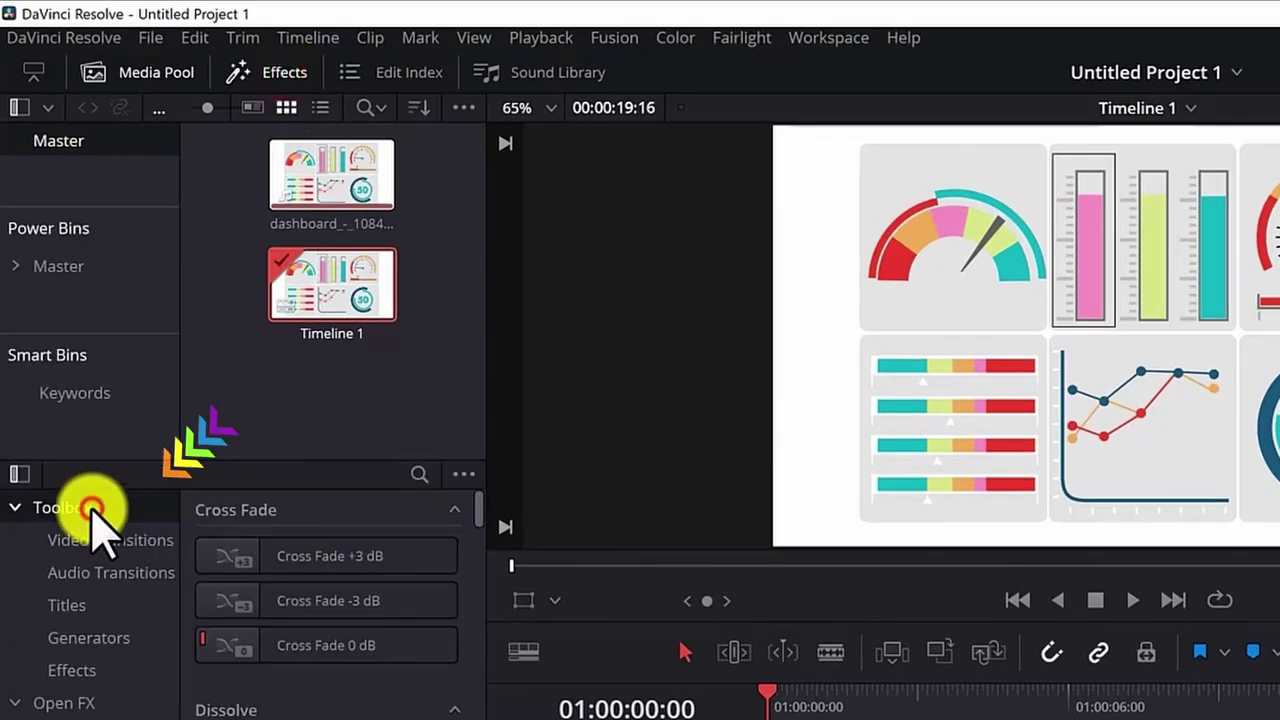
pyautogui.click(118, 508)
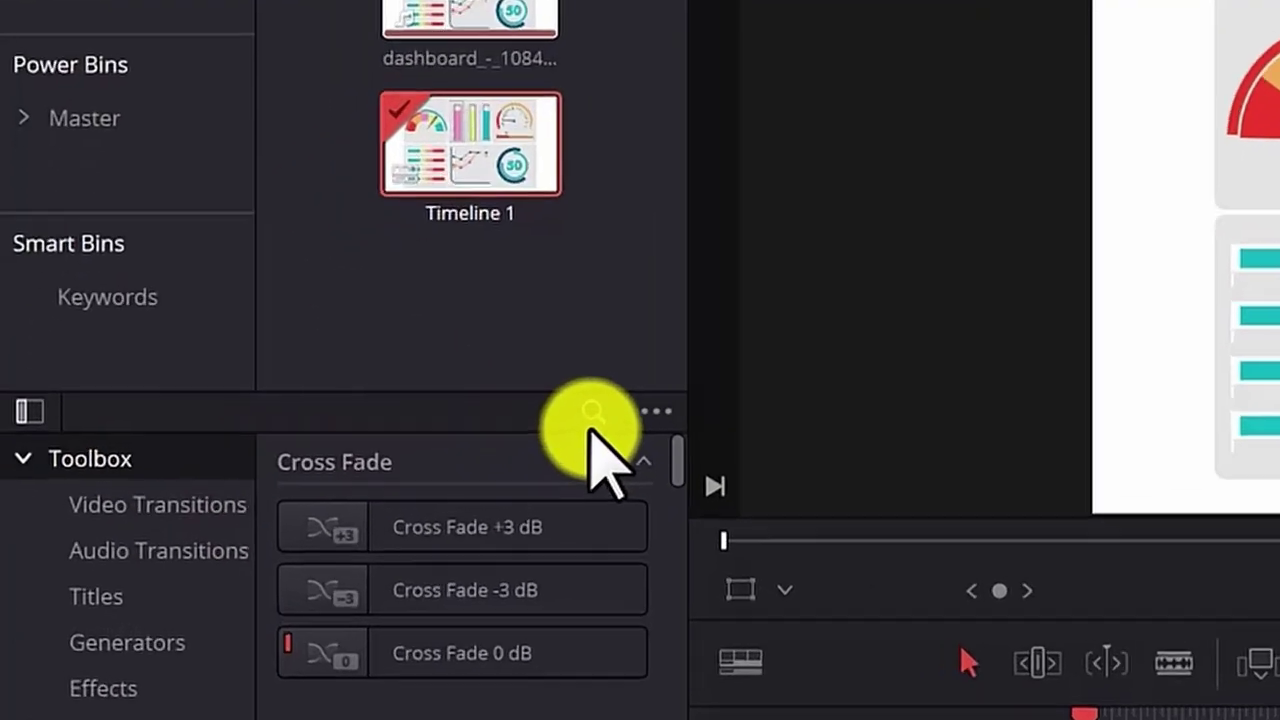
pyautogui.click(419, 474)
pyautogui.write('adjus')
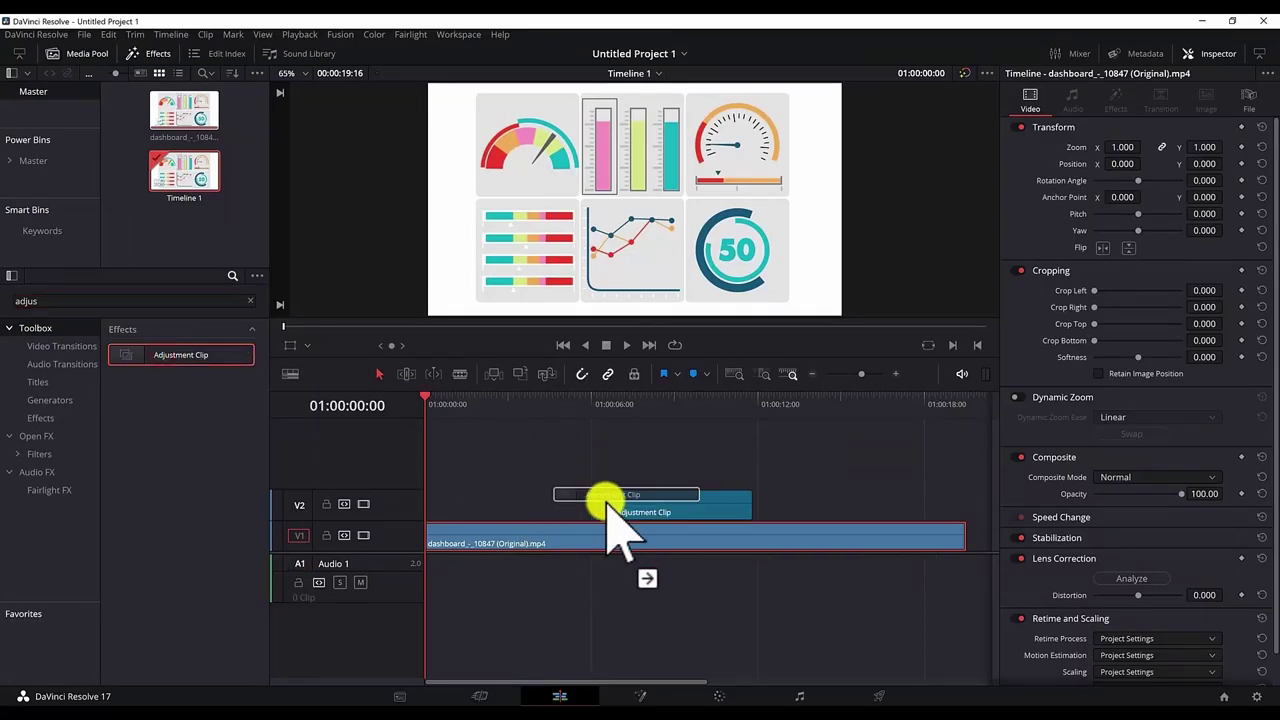
pyautogui.moveTo(170, 360); pyautogui.dragTo(630, 508)
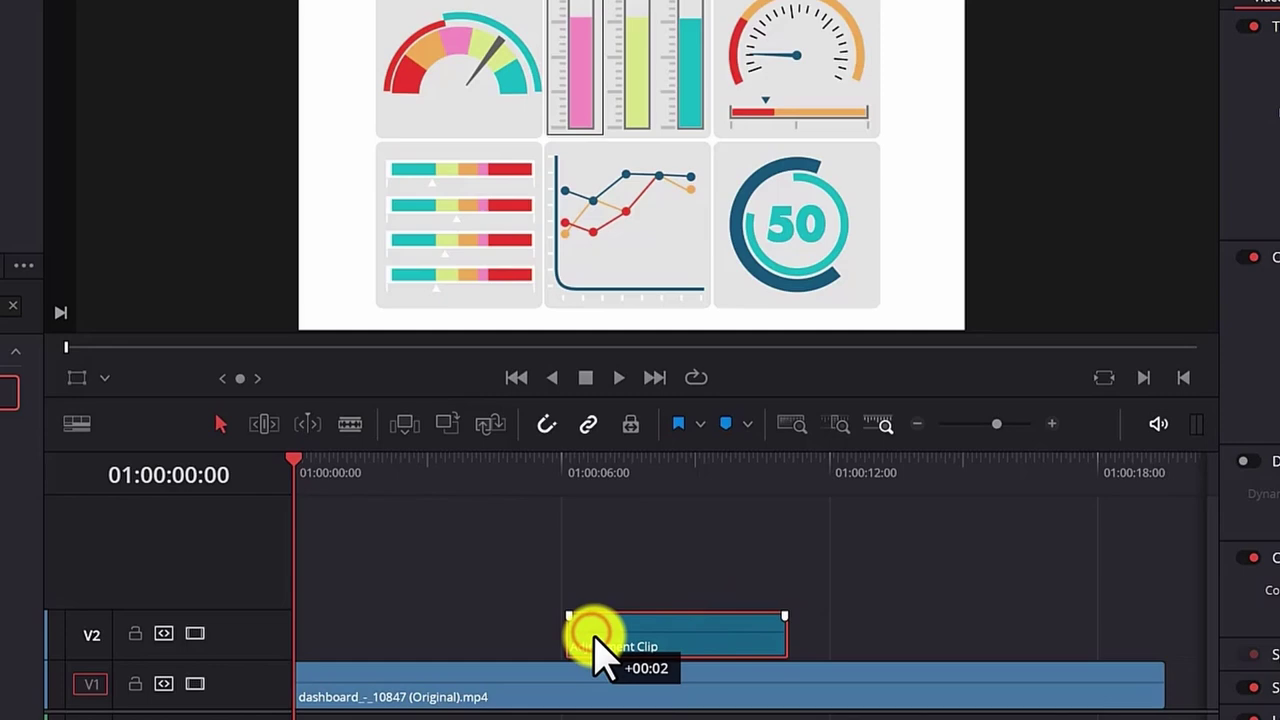
# Shift the adjustment clip to start near 01:00:06, then deselect it
pyautogui.moveTo(630, 640); pyautogui.dragTo(594, 646)
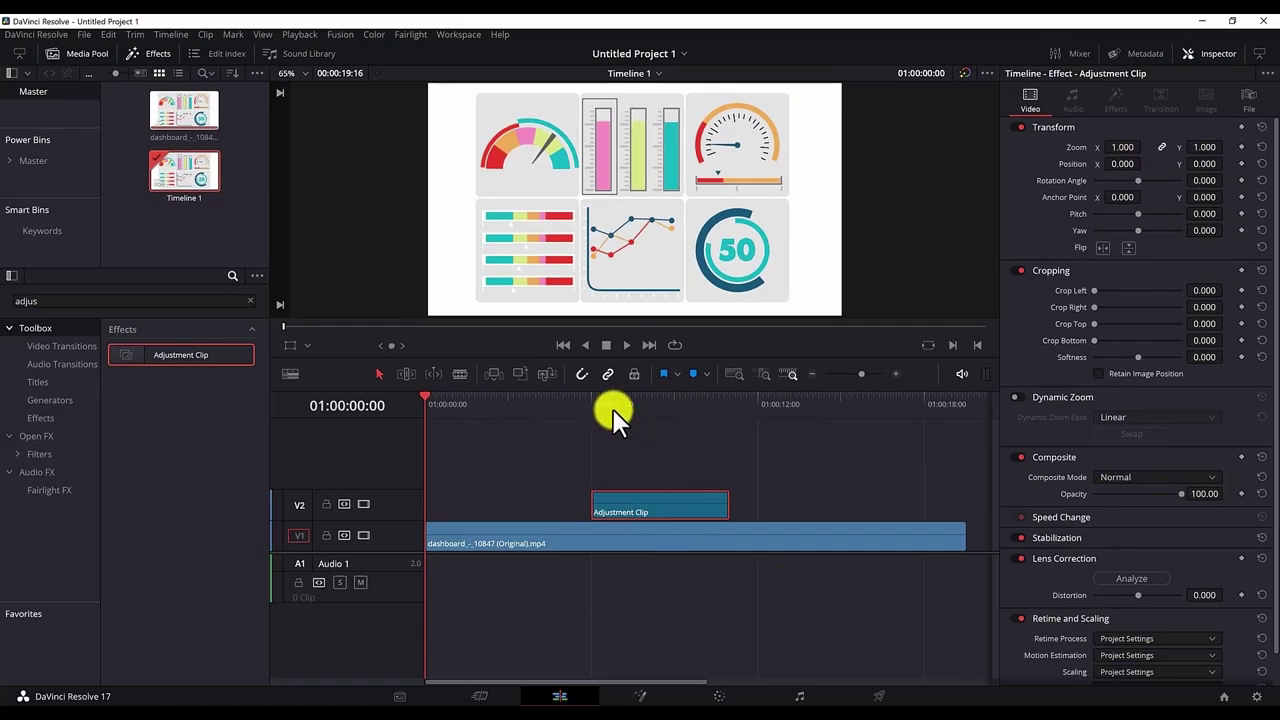
pyautogui.click(614, 406)
pyautogui.moveTo(614, 406); pyautogui.dragTo(620, 410)
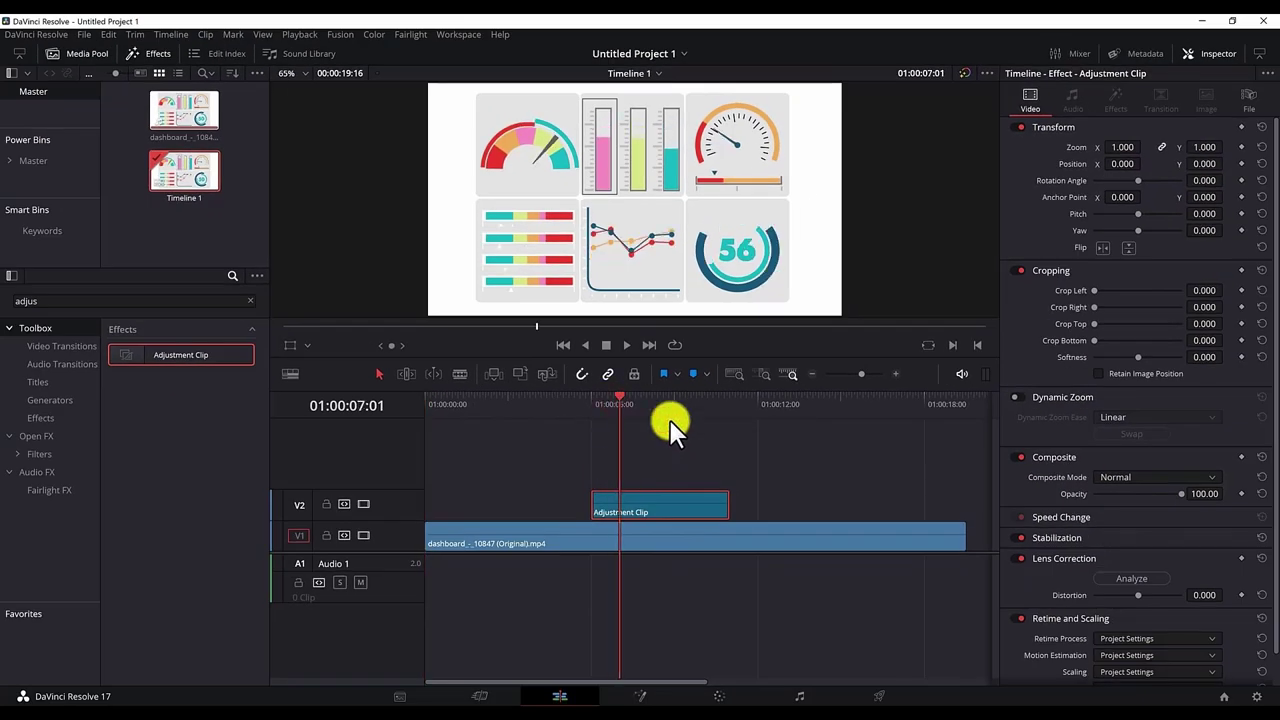
pyautogui.moveTo(660, 526)
pyautogui.click(628, 418)
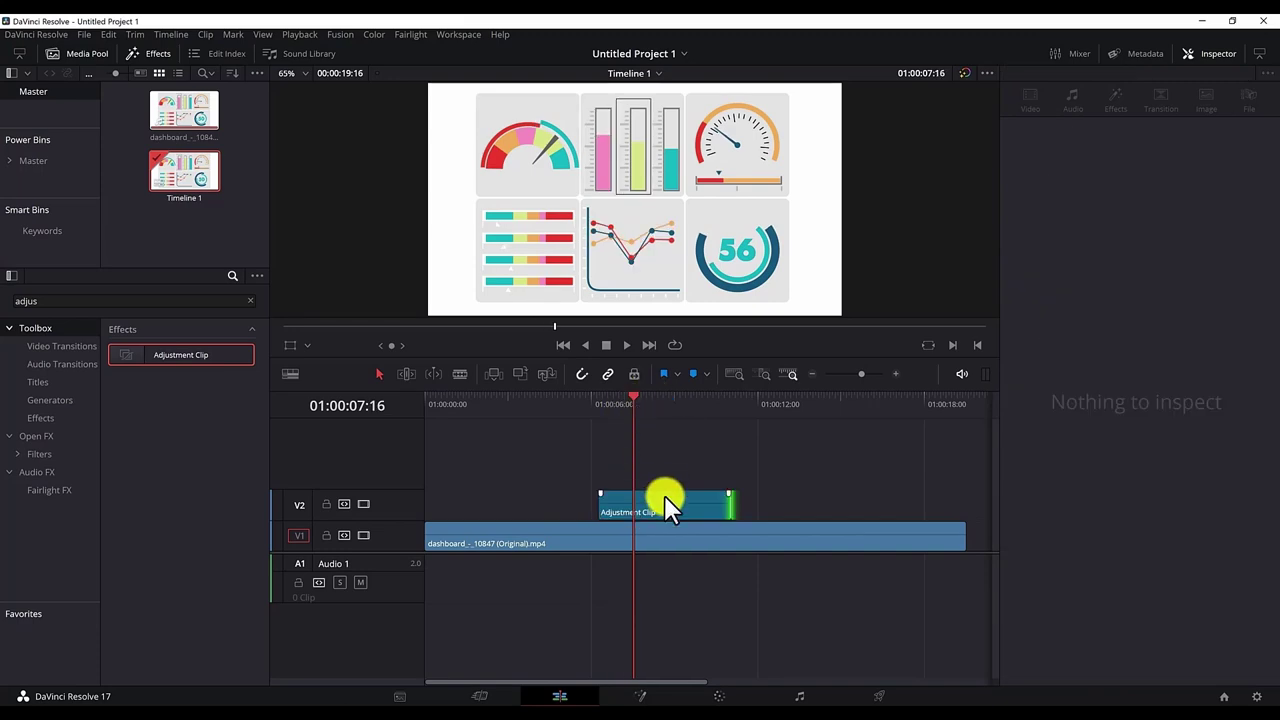
# On the Color page, select clip 02 (Adjustment Clip) and show the Window palette
pyautogui.click(721, 696)
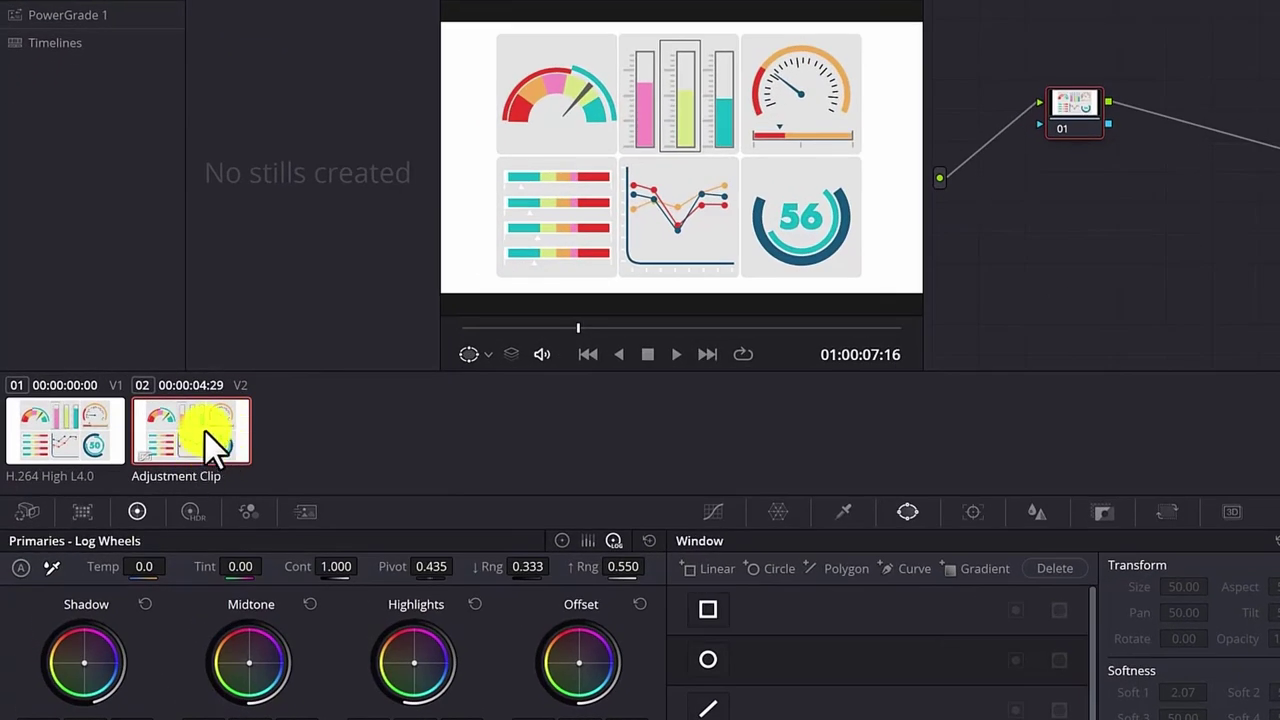
pyautogui.click(137, 400)
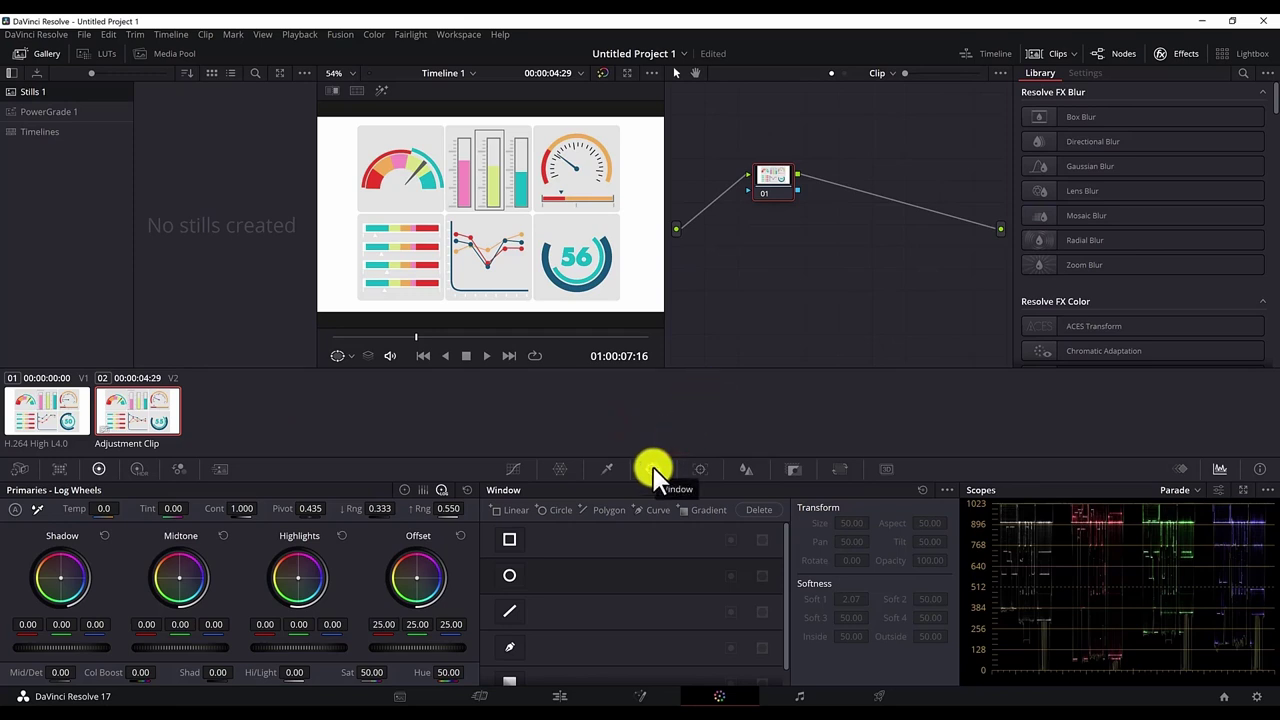
pyautogui.click(572, 505)
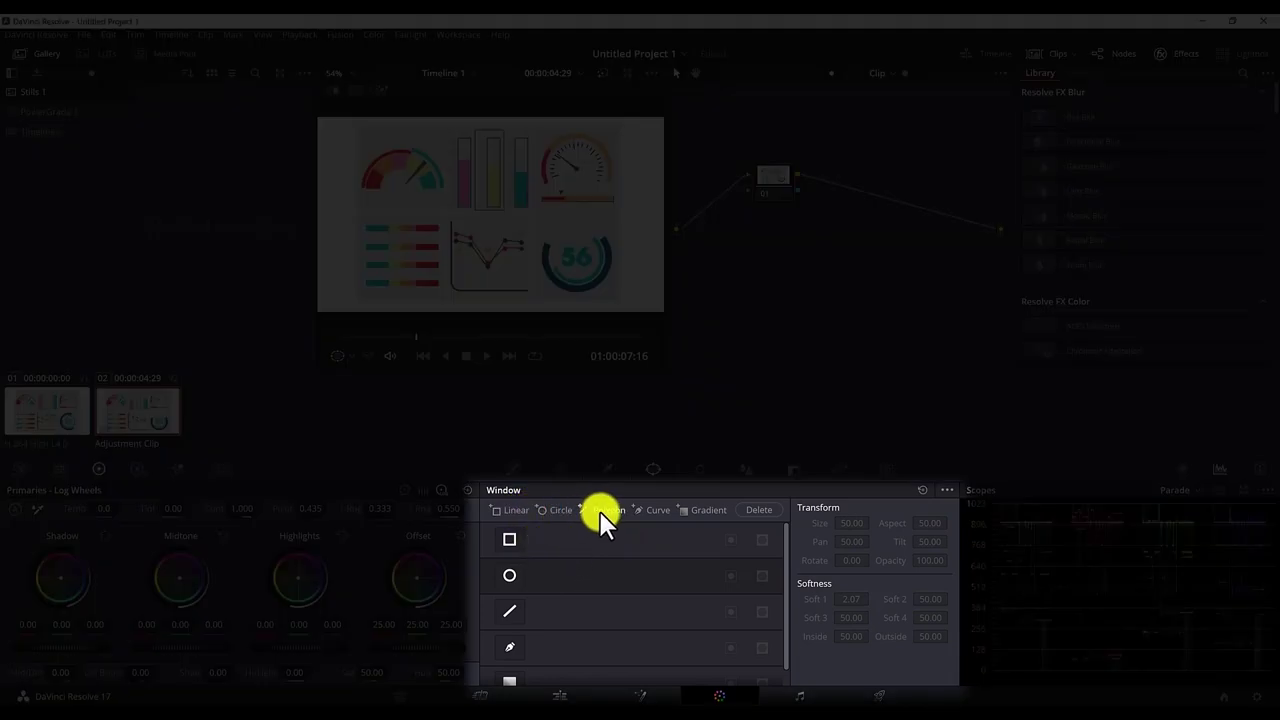
# Add a rectangle window on node 01 and fit it around the top-right speedometer
pyautogui.click(583, 538)
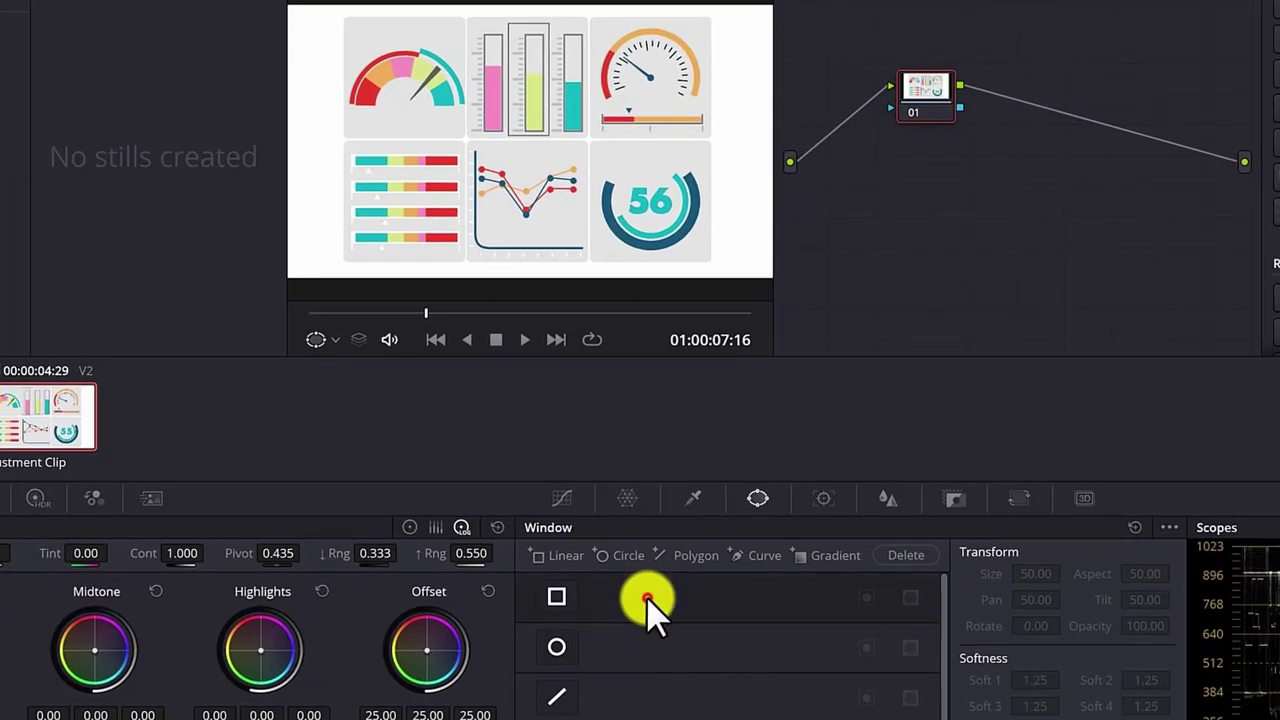
pyautogui.click(556, 600)
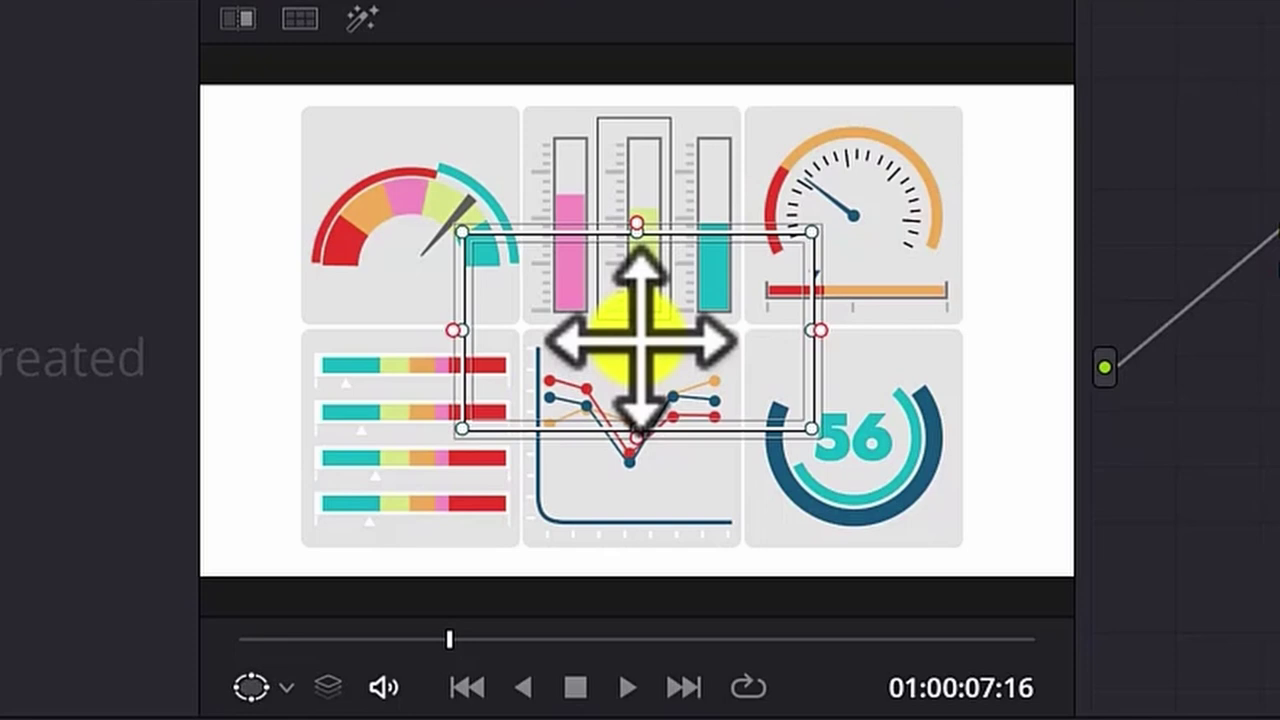
pyautogui.moveTo(640, 340); pyautogui.dragTo(822, 195)
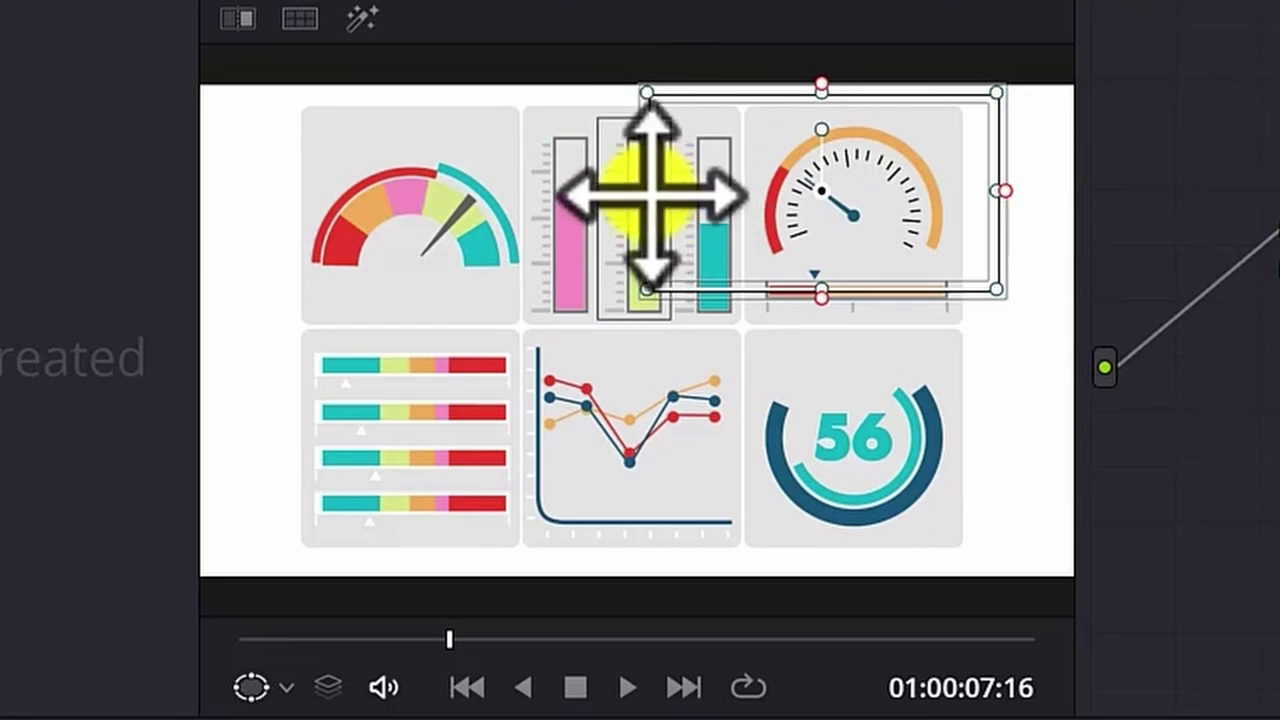
pyautogui.moveTo(650, 190); pyautogui.dragTo(737, 200)
pyautogui.moveTo(851, 294); pyautogui.dragTo(862, 330)
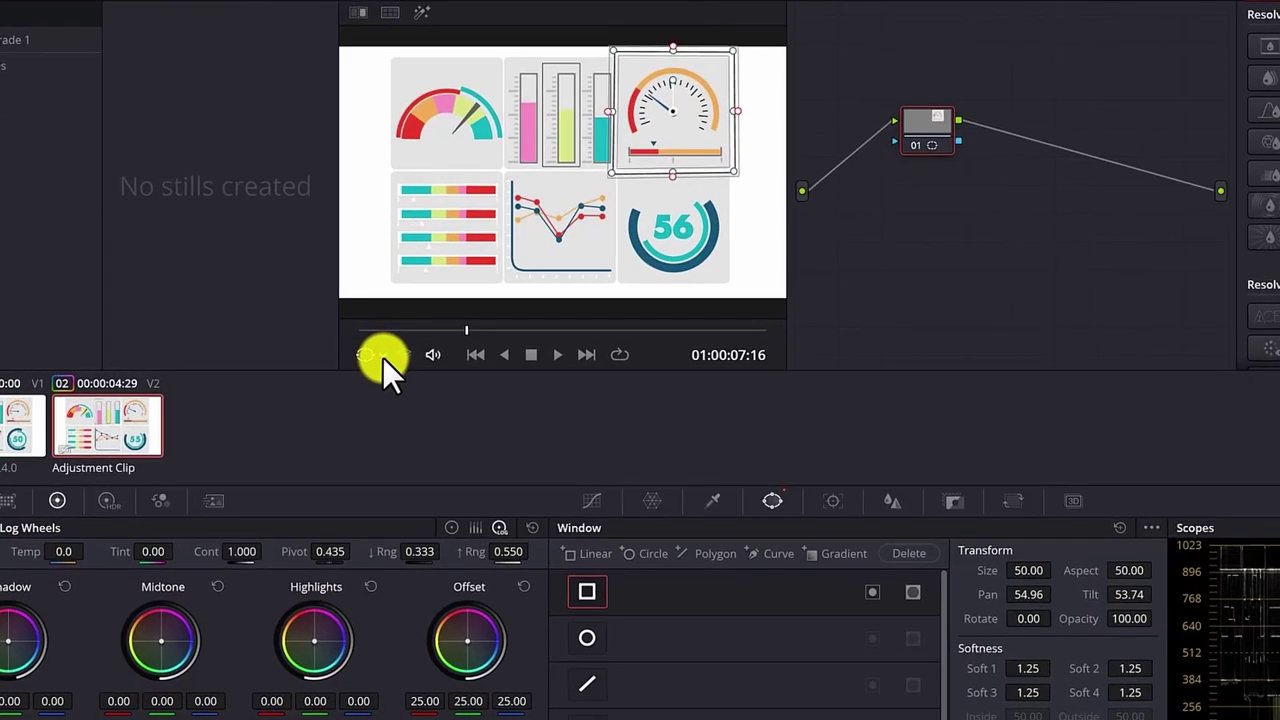
# Toggle the viewer's Power Window outline off and back on
pyautogui.click(348, 357)
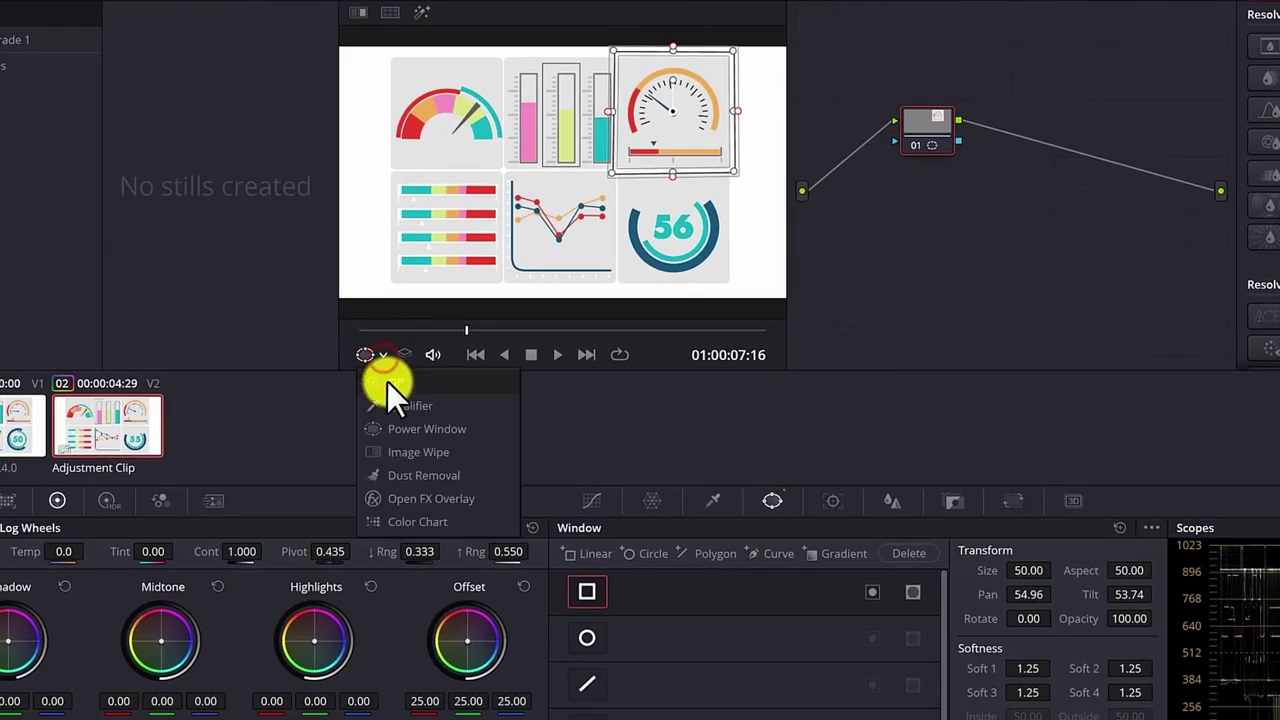
pyautogui.click(387, 381)
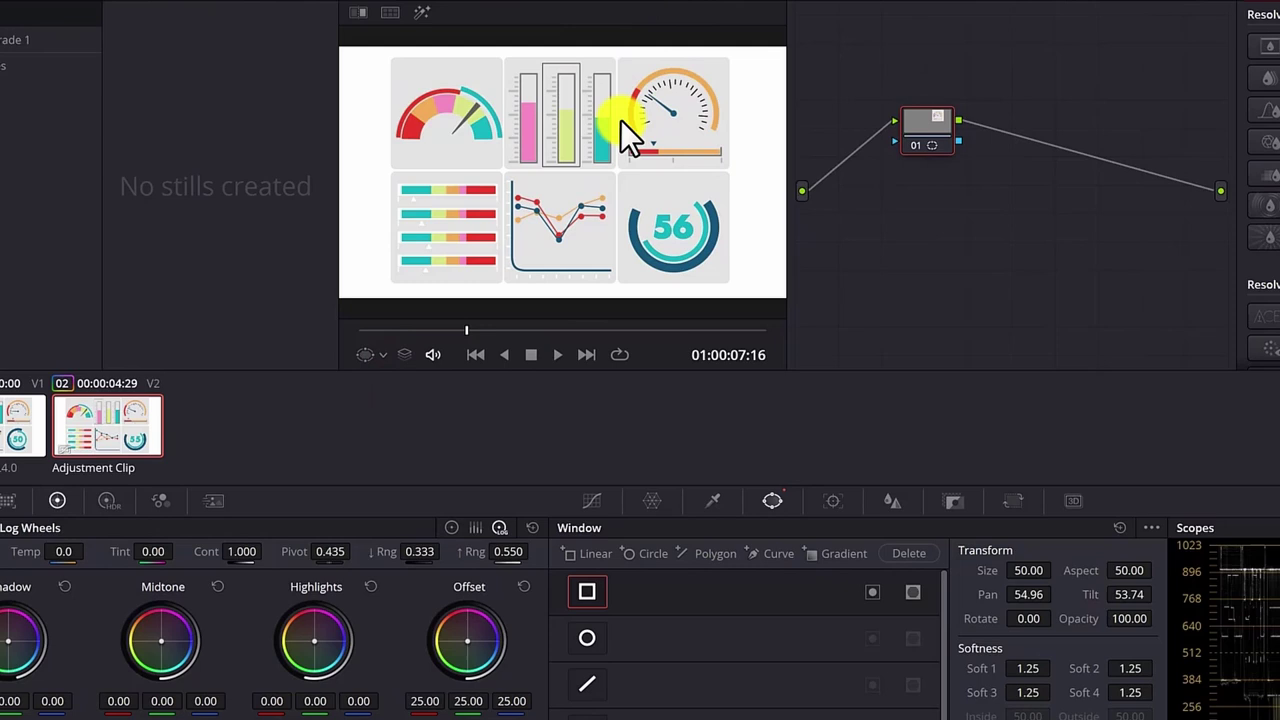
pyautogui.click(440, 354)
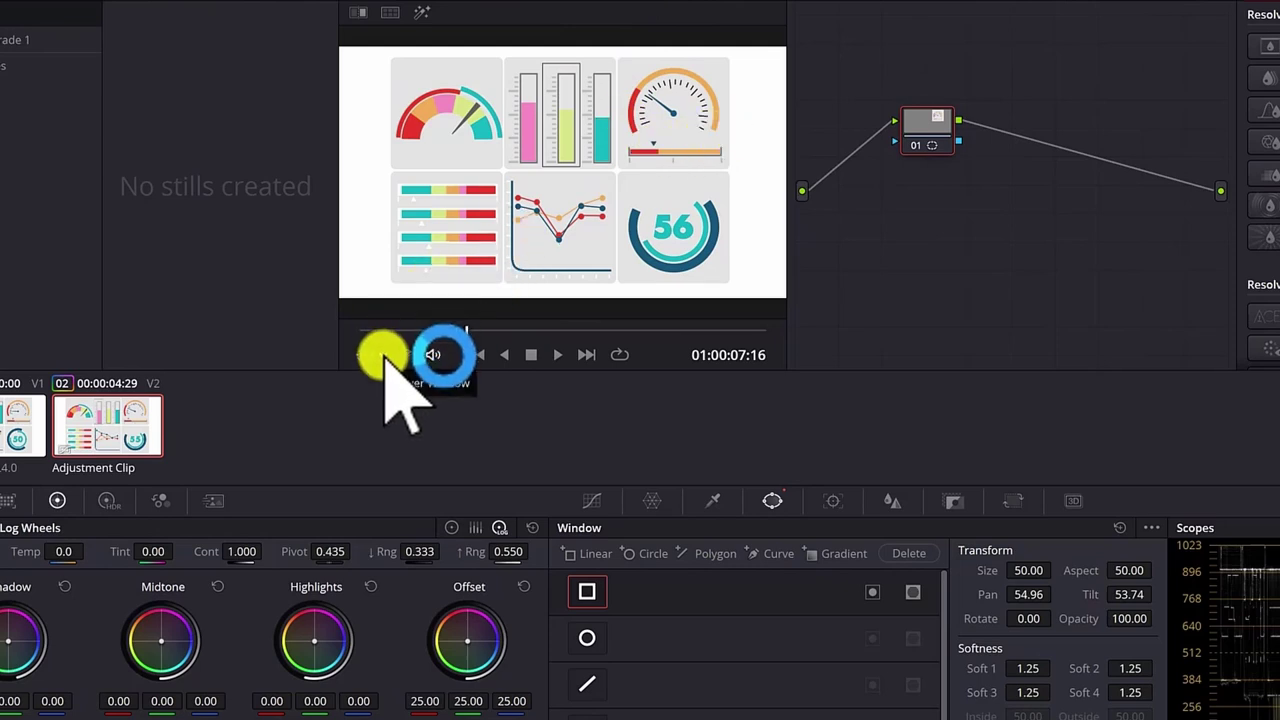
pyautogui.click(335, 358)
pyautogui.click(360, 432)
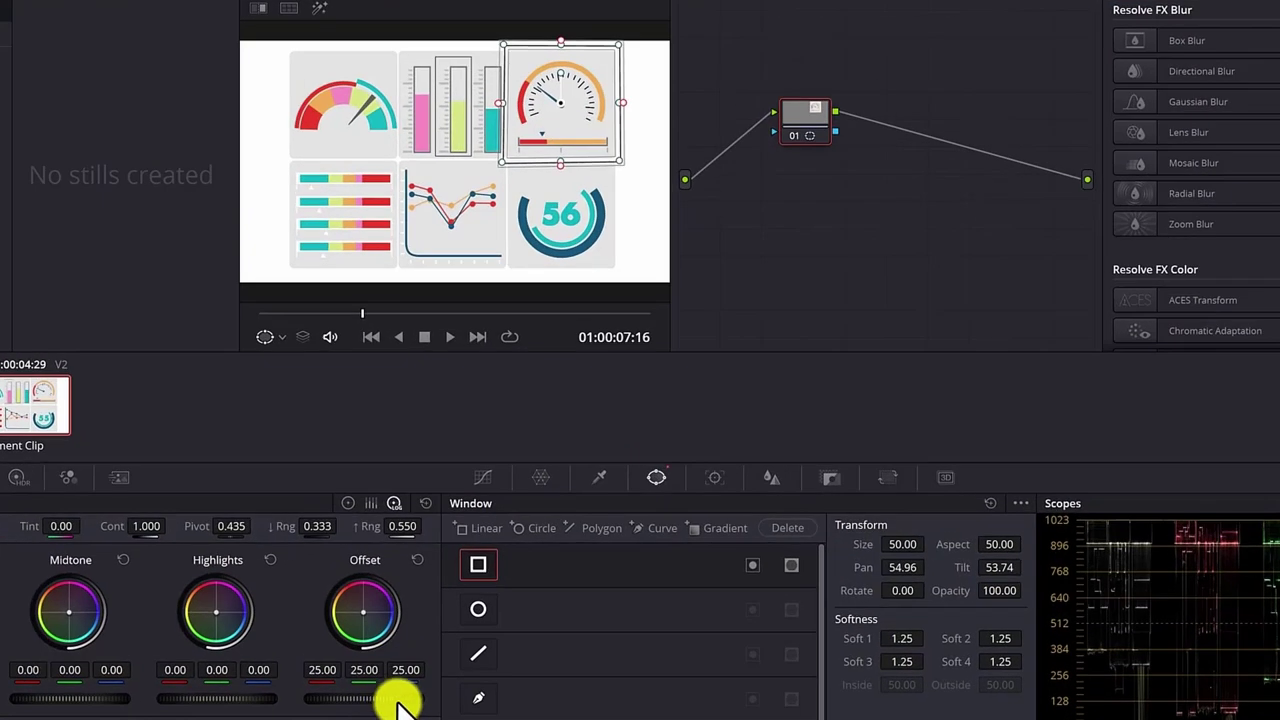
# Invert the window and lower Offset to -73.70 so only the speedometer stays bright
pyautogui.moveTo(415, 705); pyautogui.dragTo(308, 694)
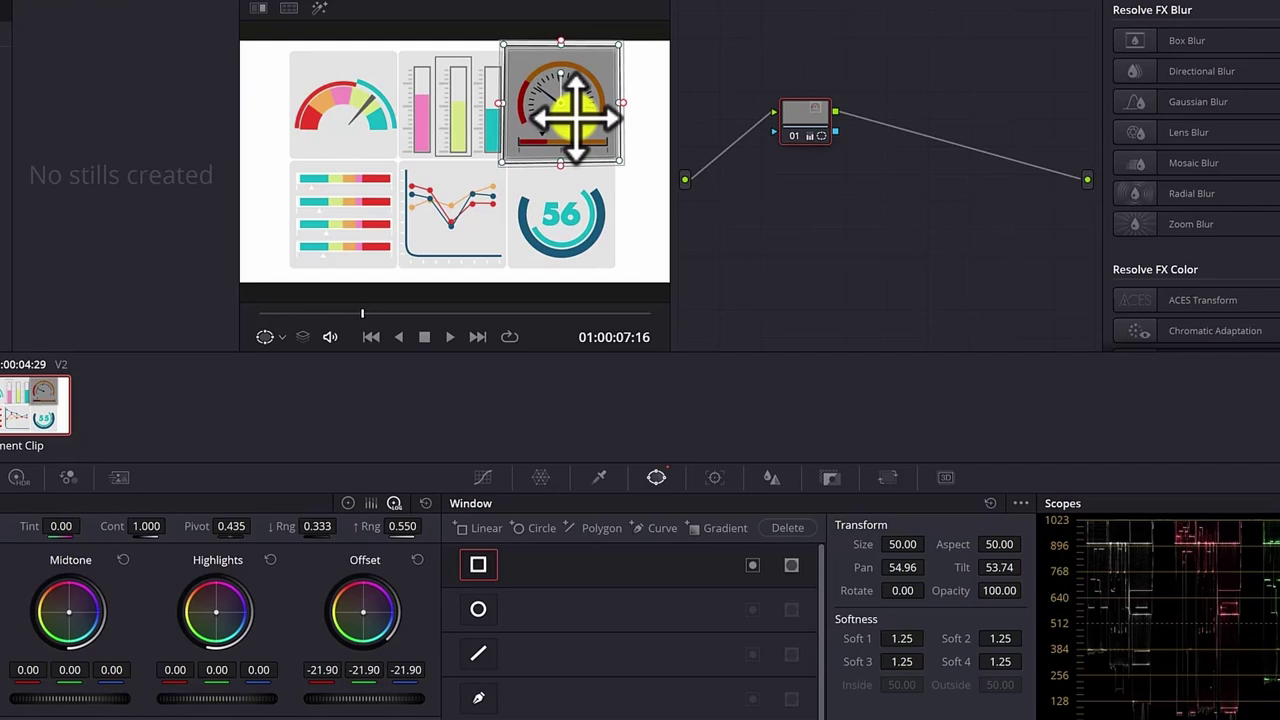
pyautogui.click(812, 567)
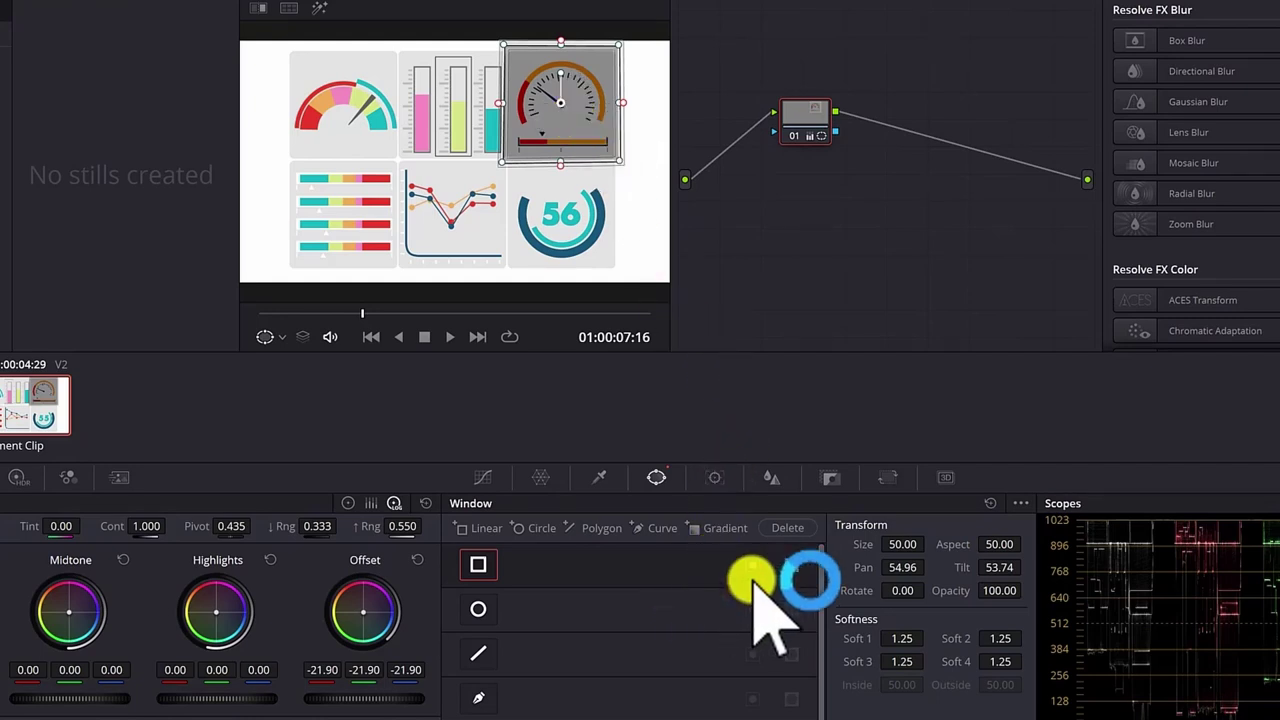
pyautogui.click(754, 567)
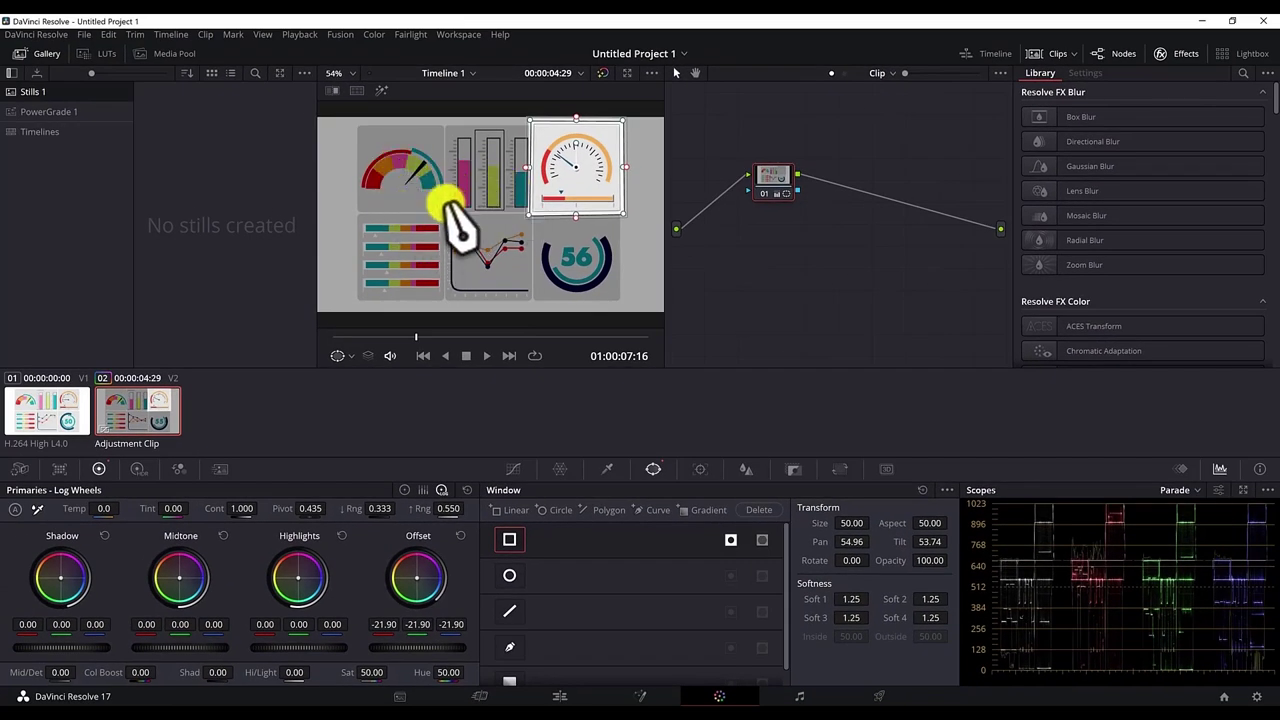
pyautogui.click(470, 615)
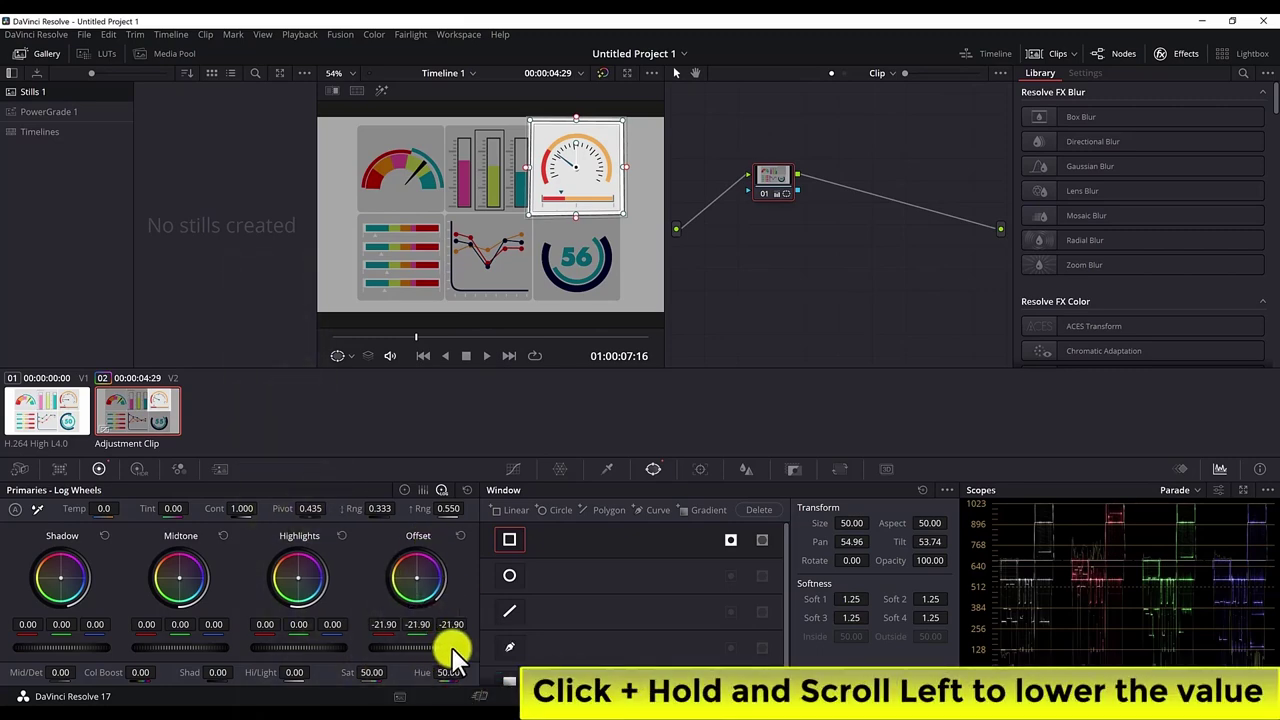
pyautogui.moveTo(455, 655); pyautogui.dragTo(449, 646)
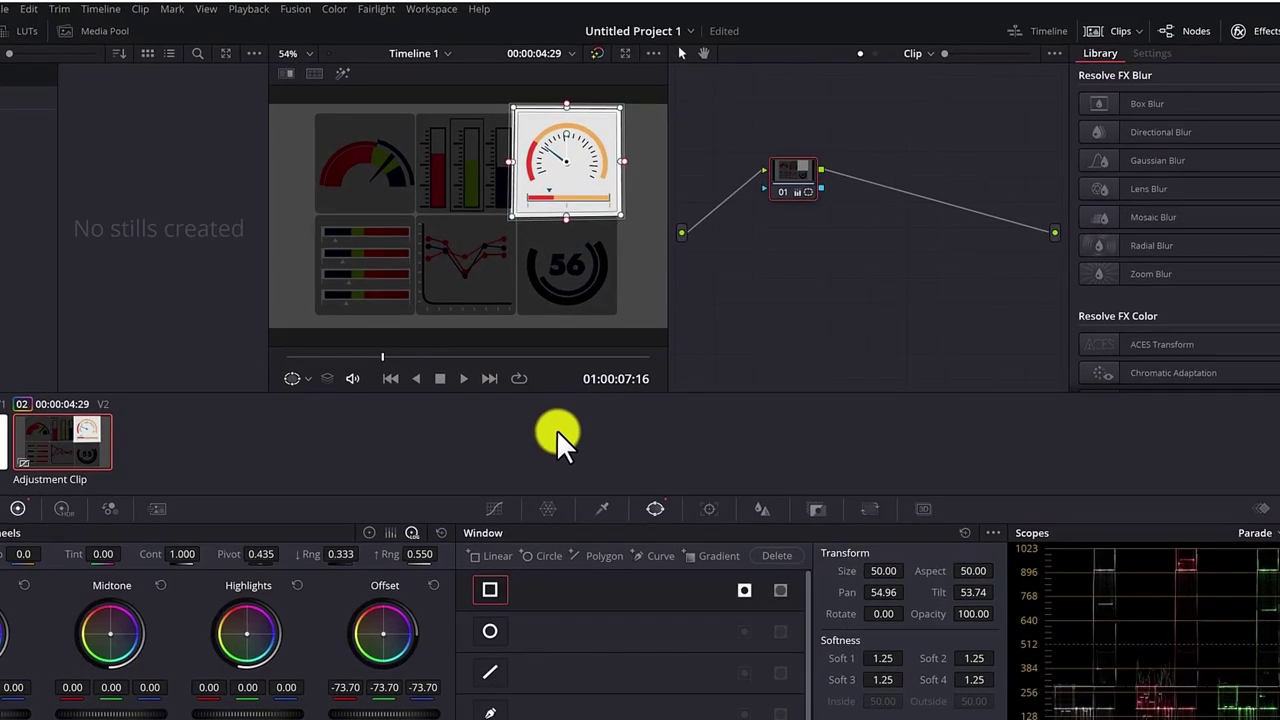
# Reset Offset, darken via the curve's lowered top point, and show the Power Window overlay
pyautogui.click(434, 585)
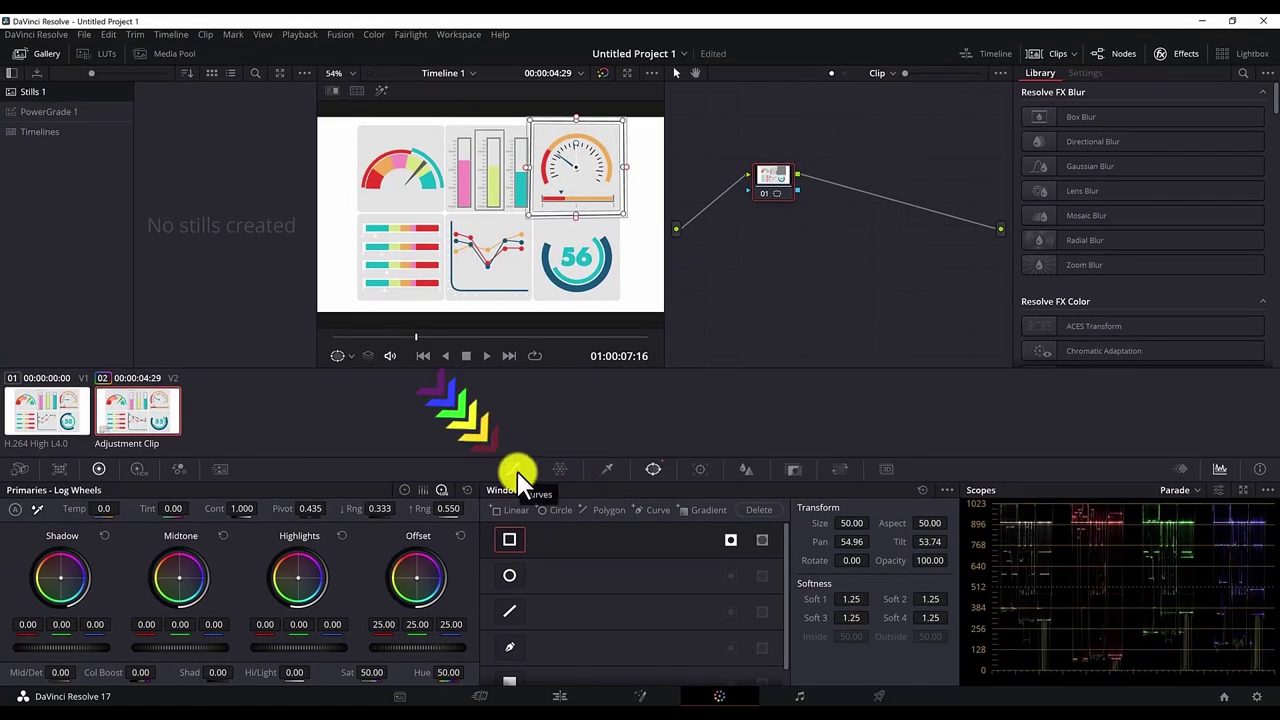
pyautogui.click(515, 470)
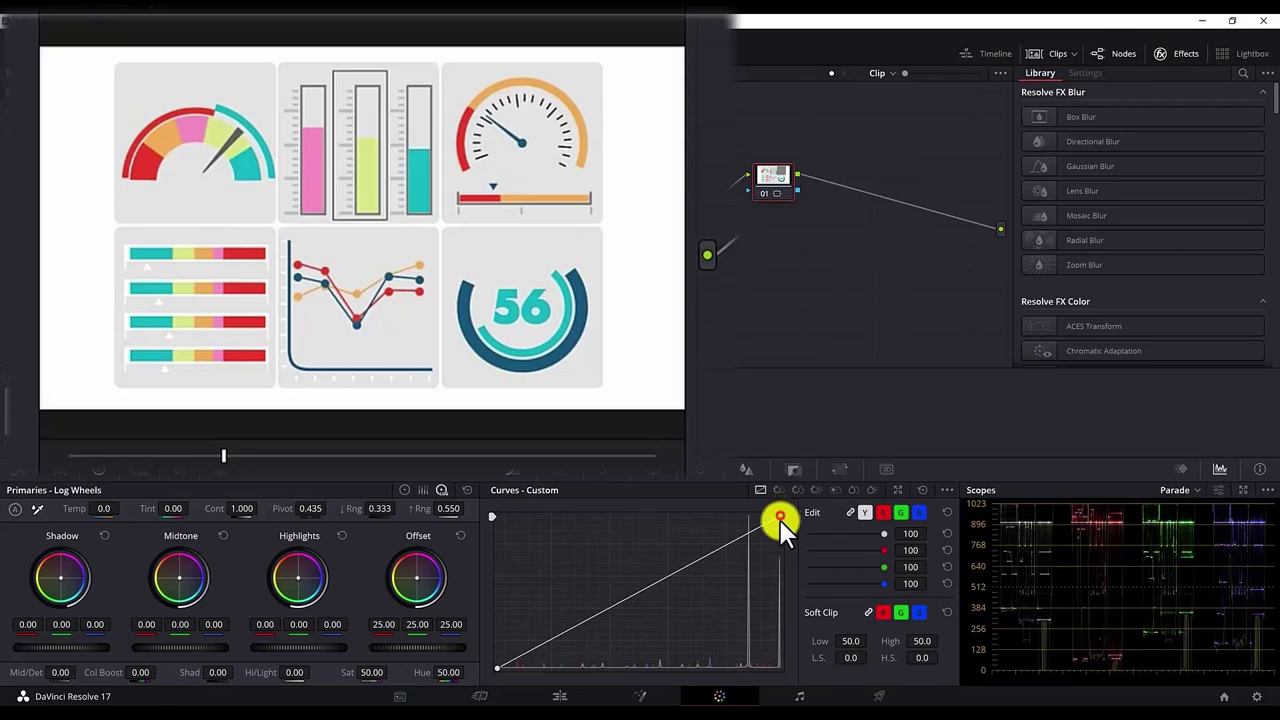
pyautogui.moveTo(780, 521); pyautogui.dragTo(780, 640)
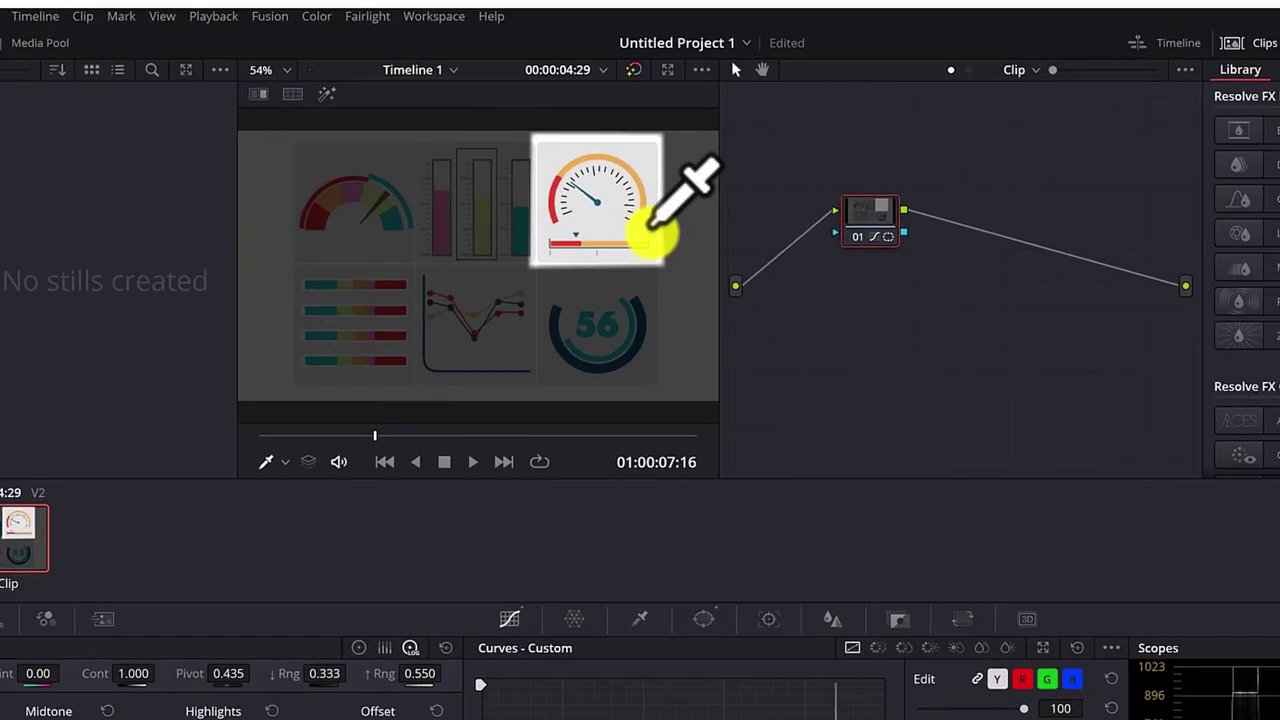
pyautogui.click(351, 357)
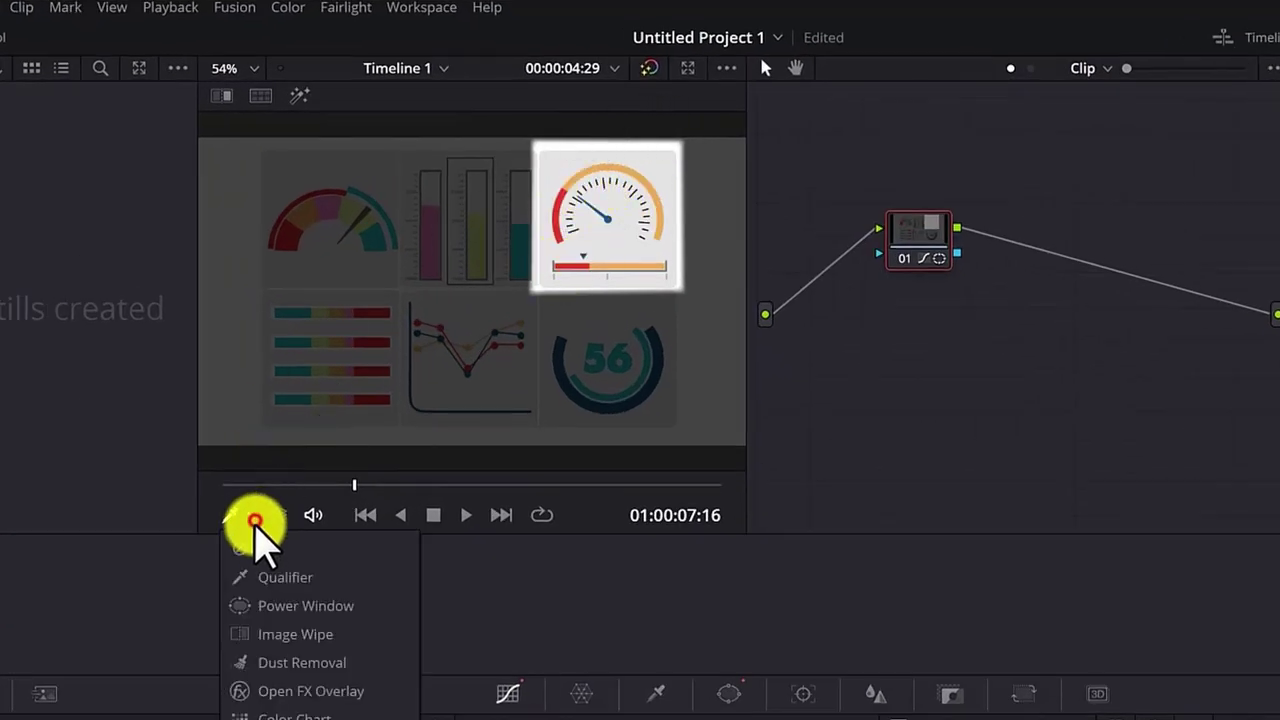
pyautogui.click(268, 605)
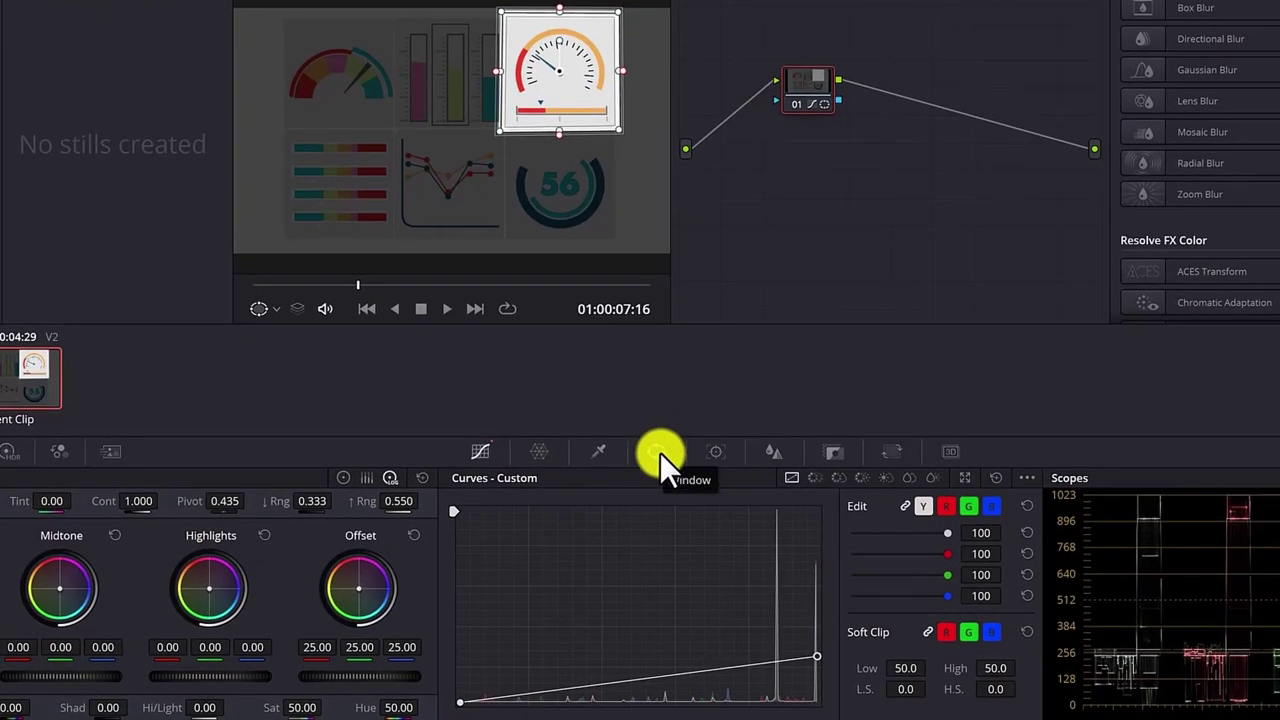
# Add a circle window over the 56 dial and a linear window over the bar-and-line panels
pyautogui.click(660, 452)
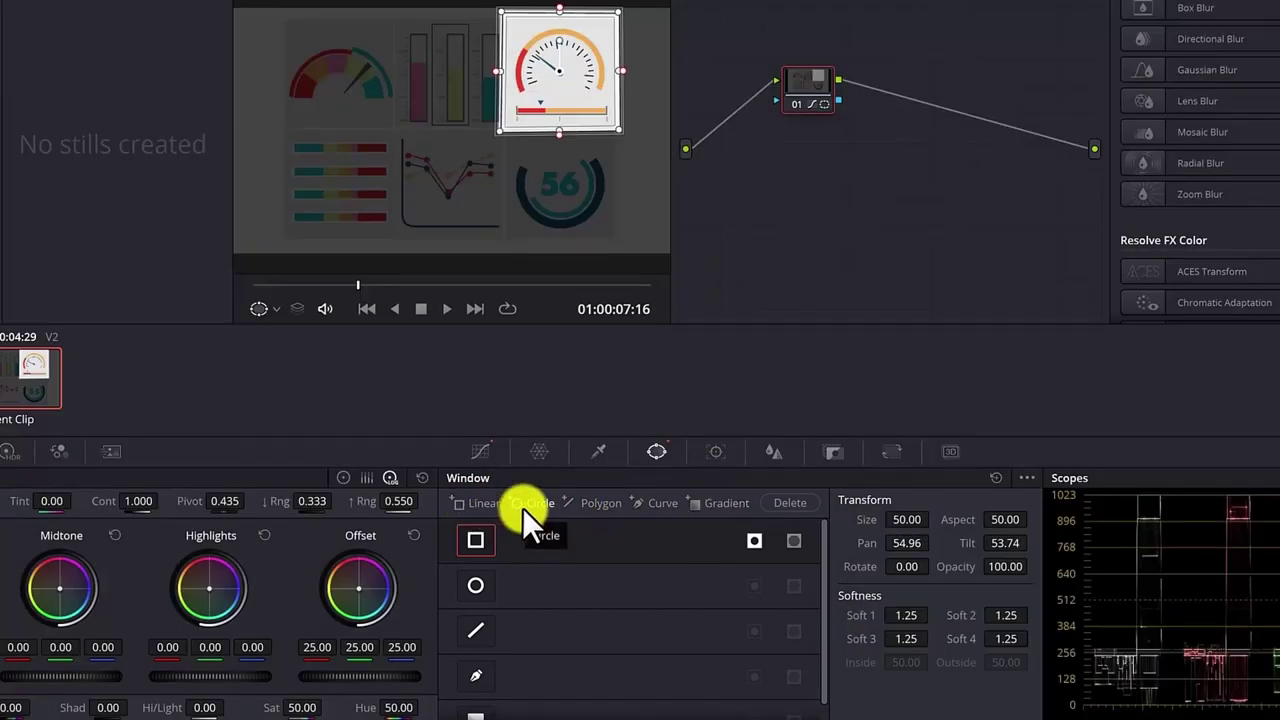
pyautogui.click(523, 508)
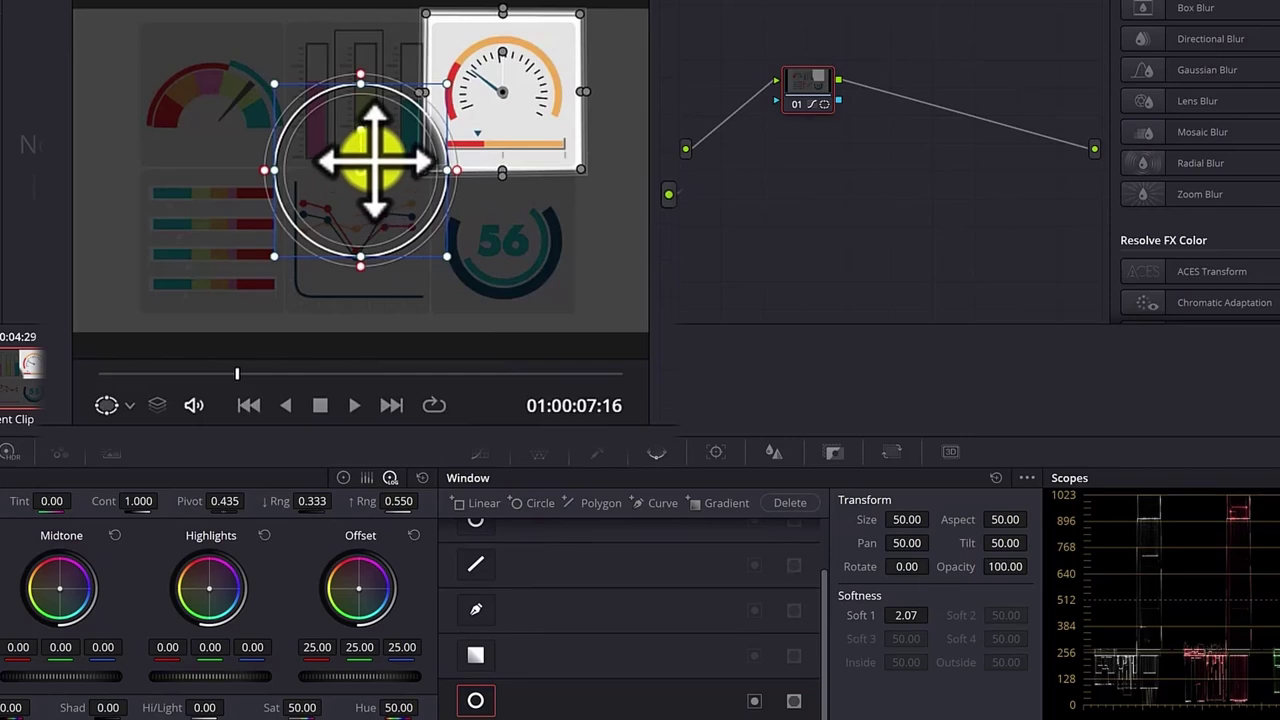
pyautogui.moveTo(373, 160)
pyautogui.mouseDown()
pyautogui.moveTo(517, 214)
pyautogui.moveTo(506, 241)
pyautogui.mouseUp()
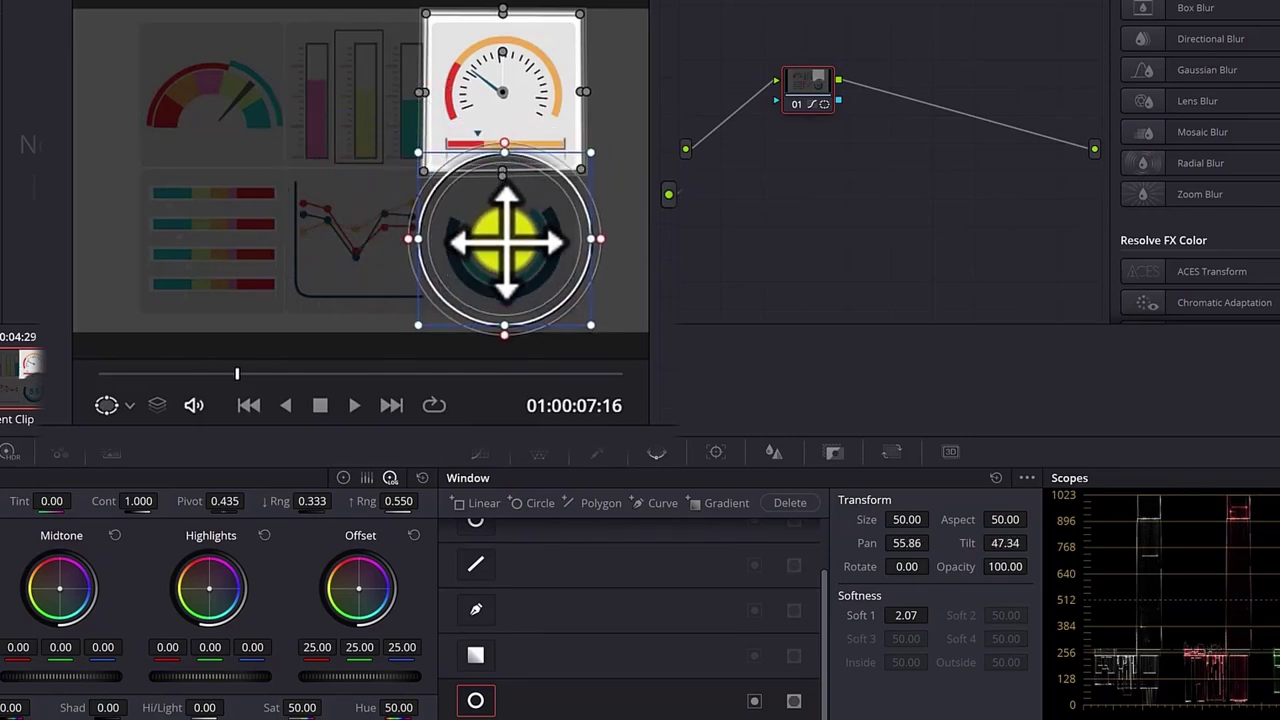
pyautogui.moveTo(506, 156); pyautogui.dragTo(585, 172)
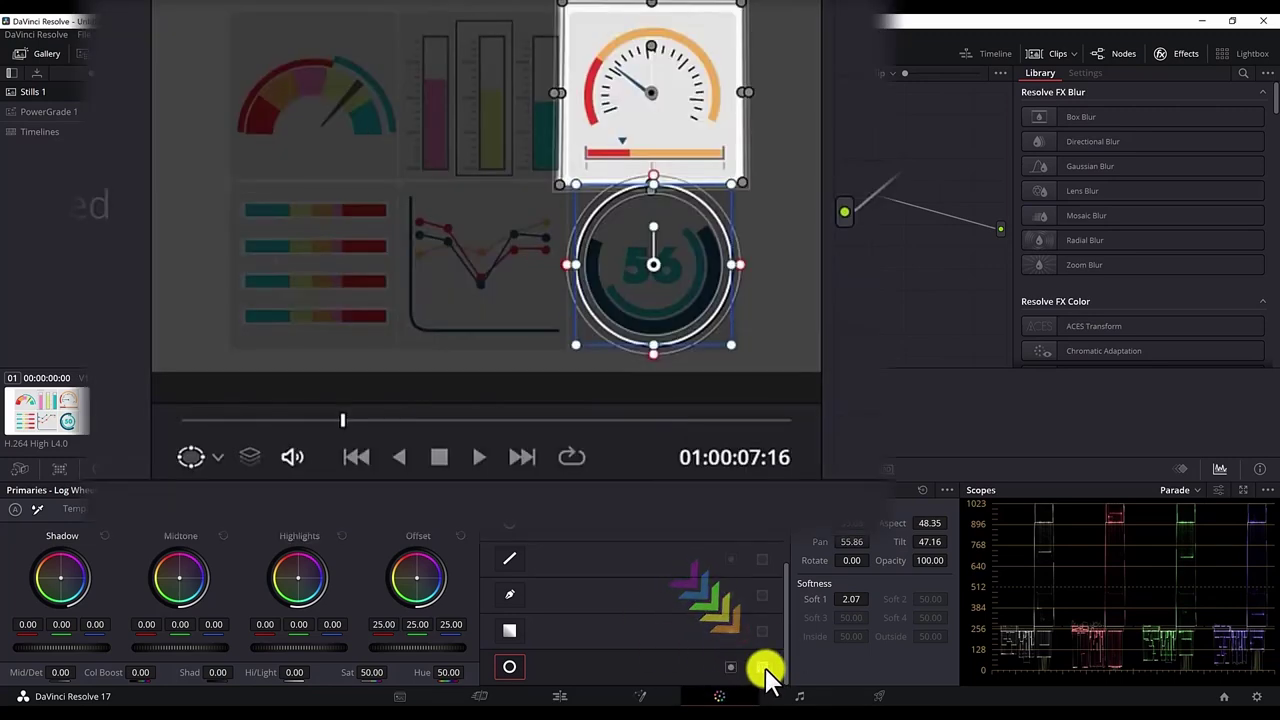
pyautogui.click(762, 667)
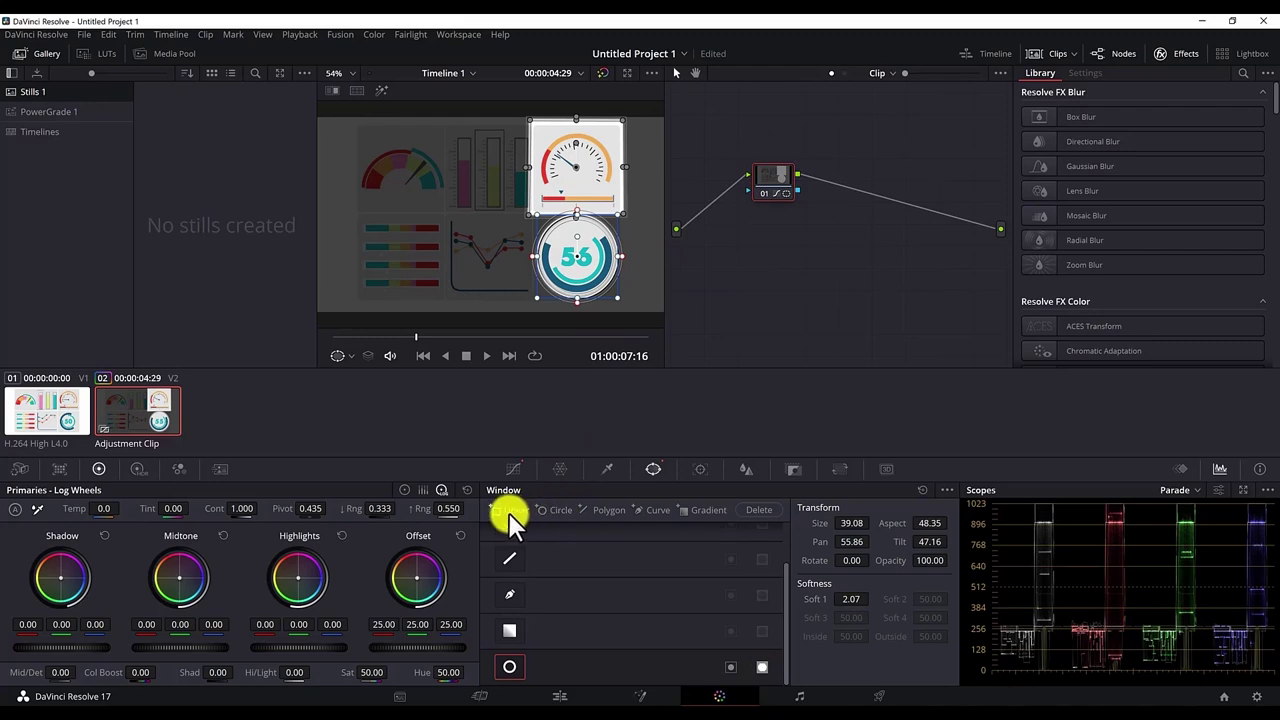
pyautogui.click(503, 512)
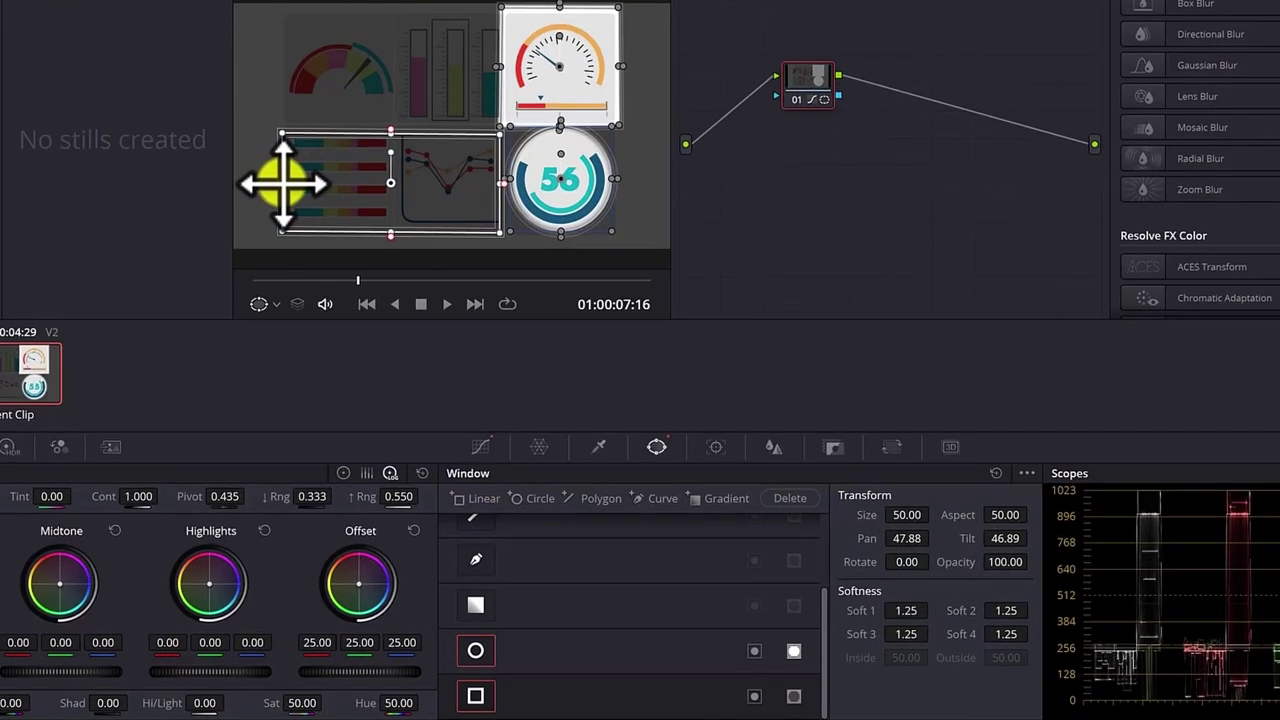
pyautogui.click(794, 697)
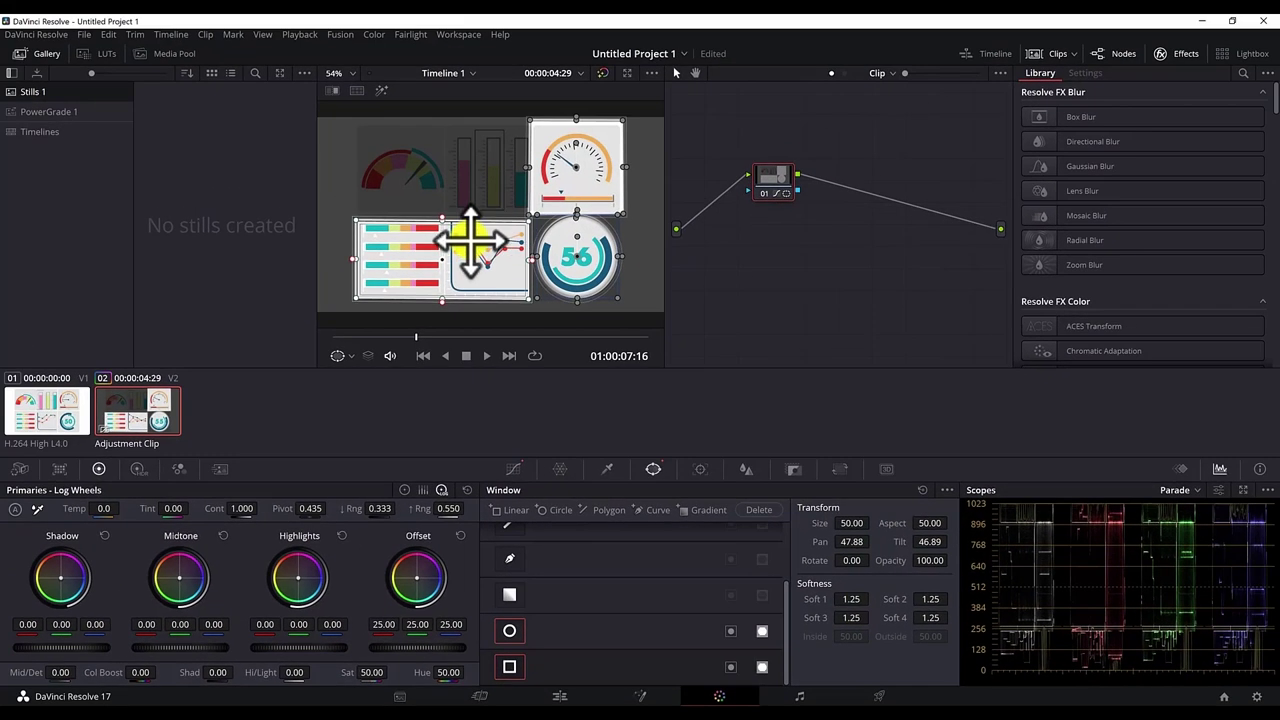
# Set the top gauge window's Soft 1–4 edge softness to 4.00 and go back to the Edit page
pyautogui.click(584, 163)
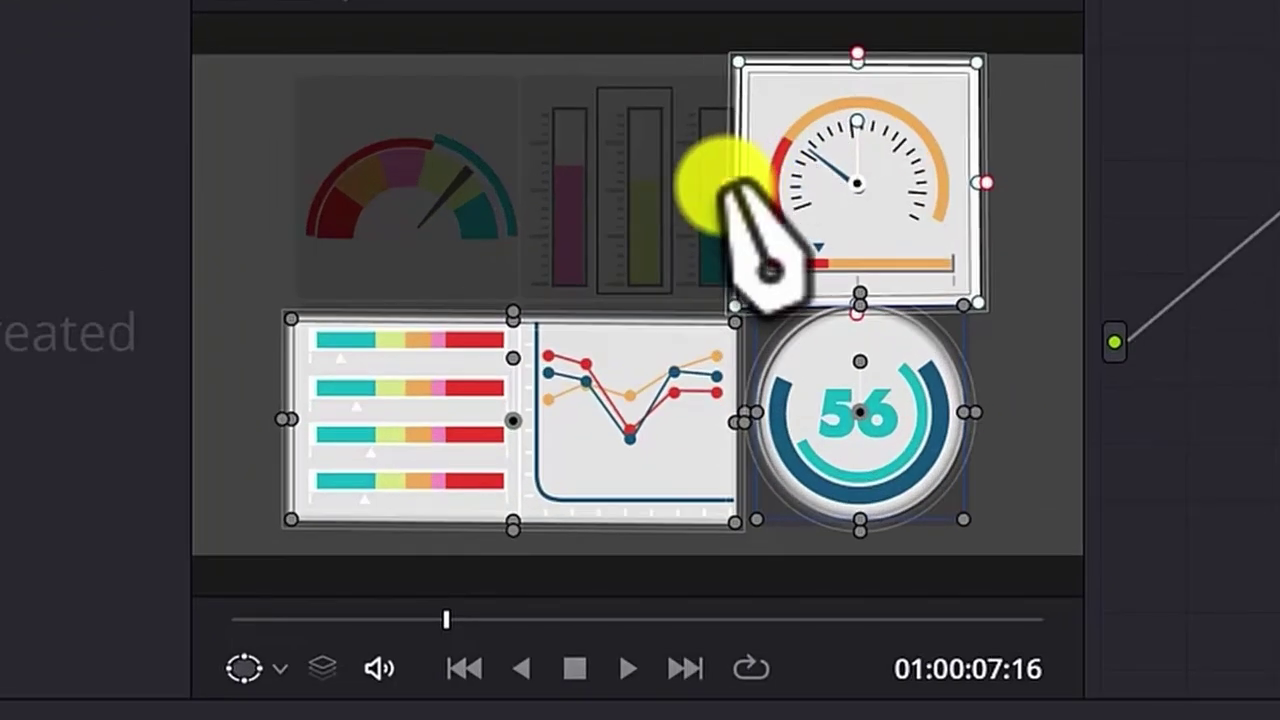
pyautogui.moveTo(728, 190)
pyautogui.mouseDown()
pyautogui.moveTo(634, 200)
pyautogui.moveTo(610, 185)
pyautogui.moveTo(829, 300)
pyautogui.mouseUp()
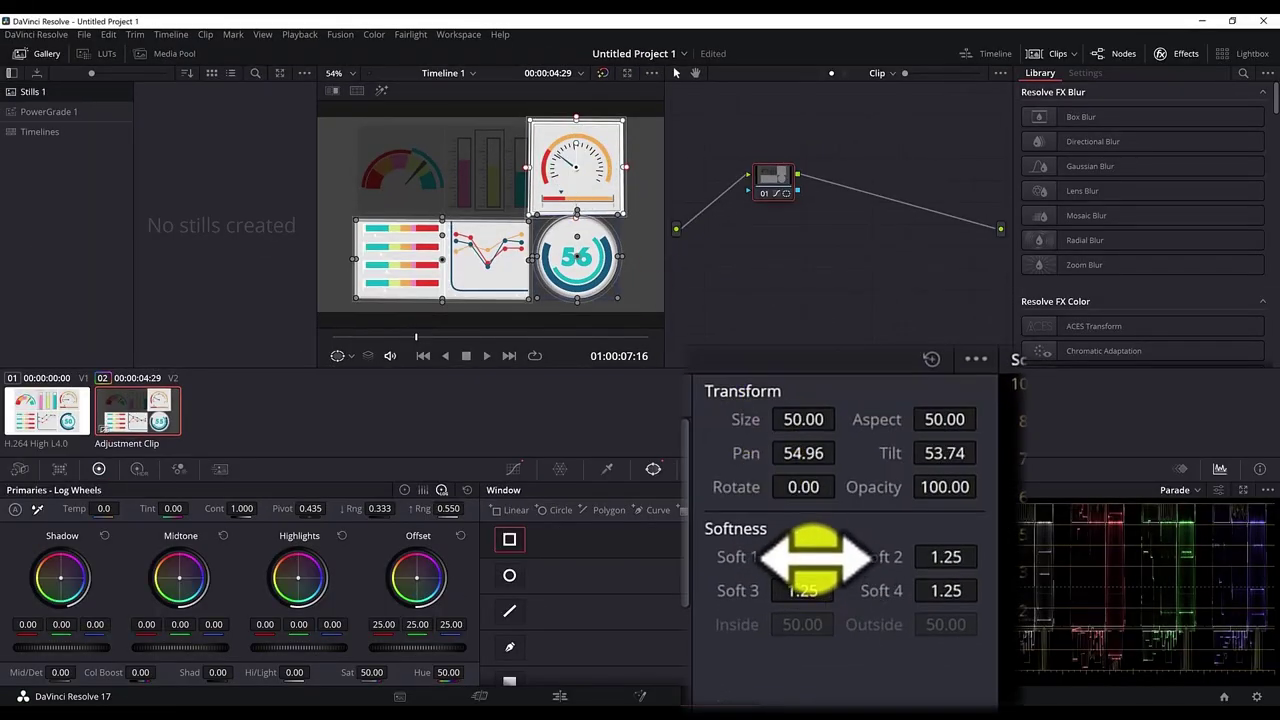
pyautogui.moveTo(841, 556)
pyautogui.mouseDown()
pyautogui.moveTo(820, 605)
pyautogui.moveTo(766, 586)
pyautogui.moveTo(929, 591)
pyautogui.mouseUp()
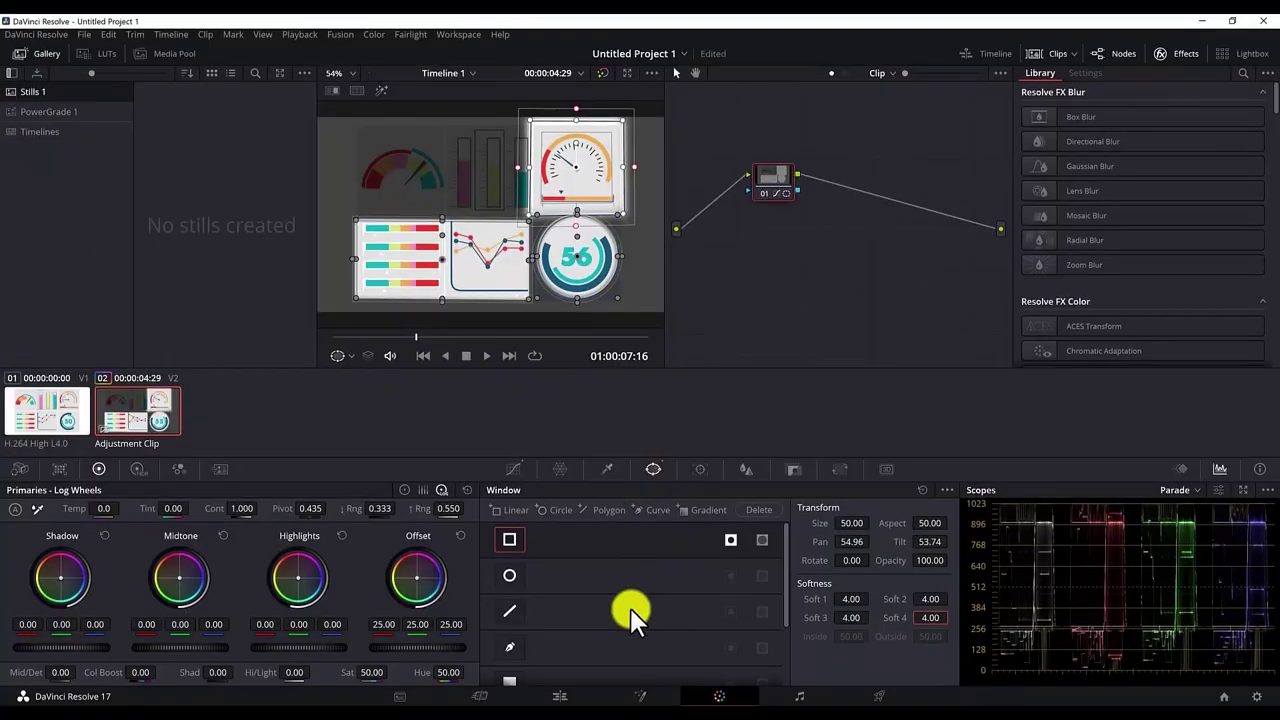
pyautogui.click(565, 697)
pyautogui.click(746, 455)
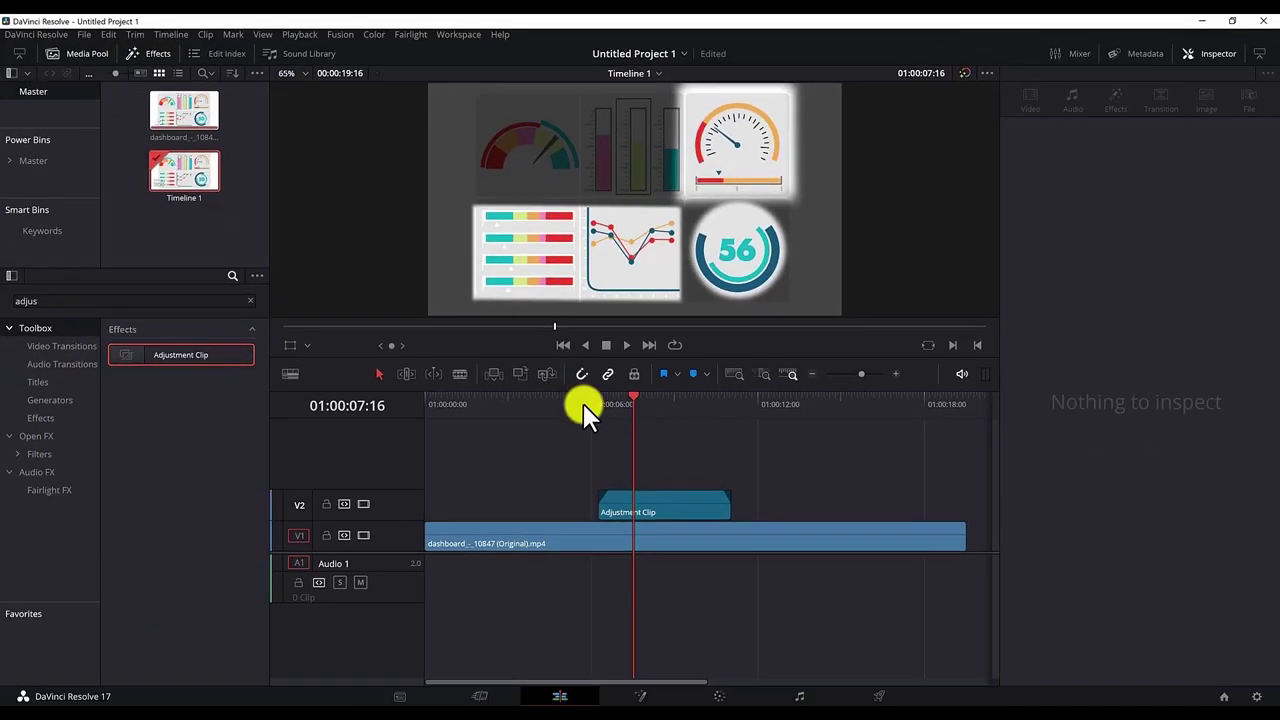
# Play the timeline from just before the adjustment clip to preview the highlighted panels
pyautogui.click(584, 404)
pyautogui.press('space')
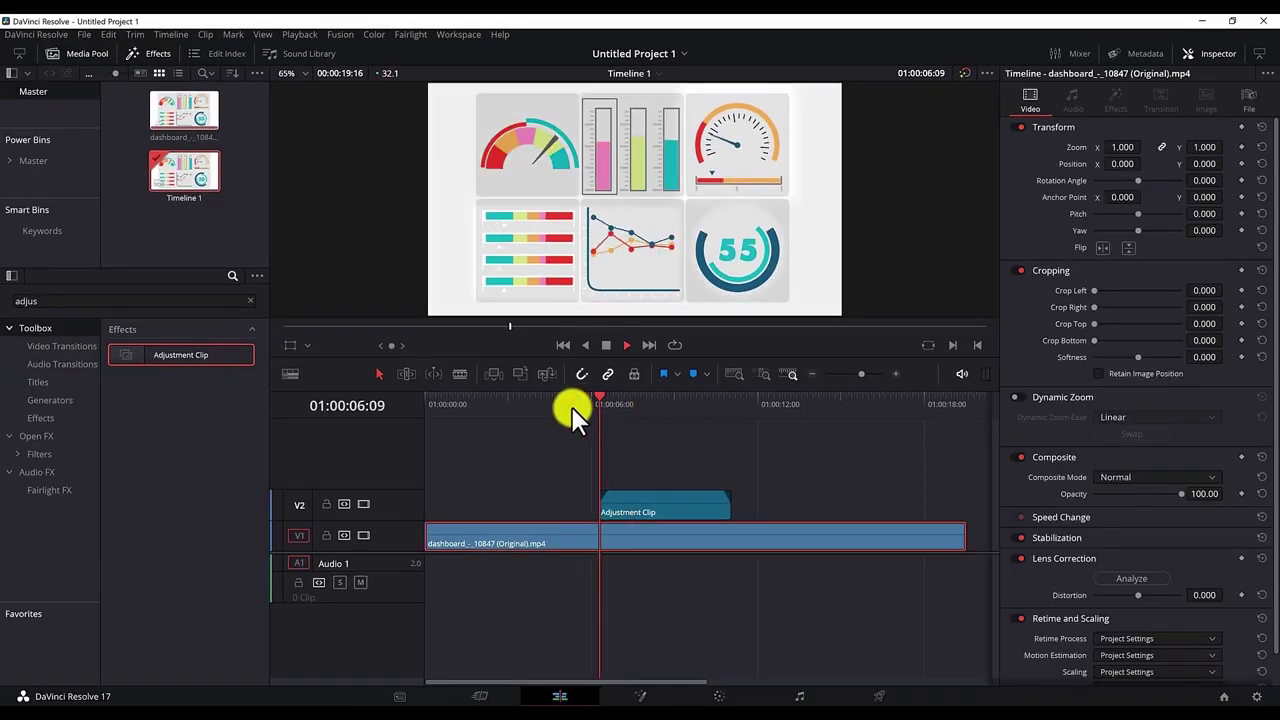